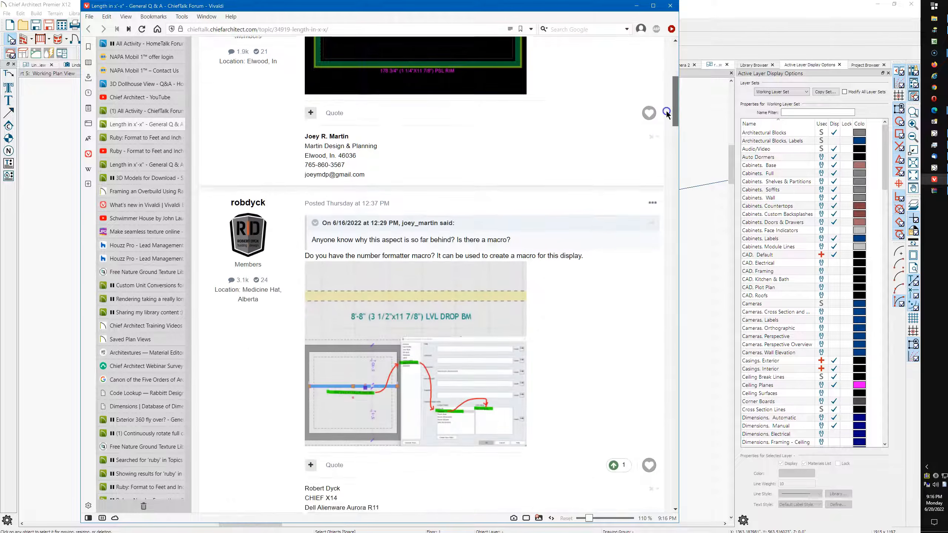
# Step: Read through the forum thread on showing lengths in feet and inches, including the macro attachments and the question about rounding to whole inches
pyautogui.scroll(-5, 657, 151)
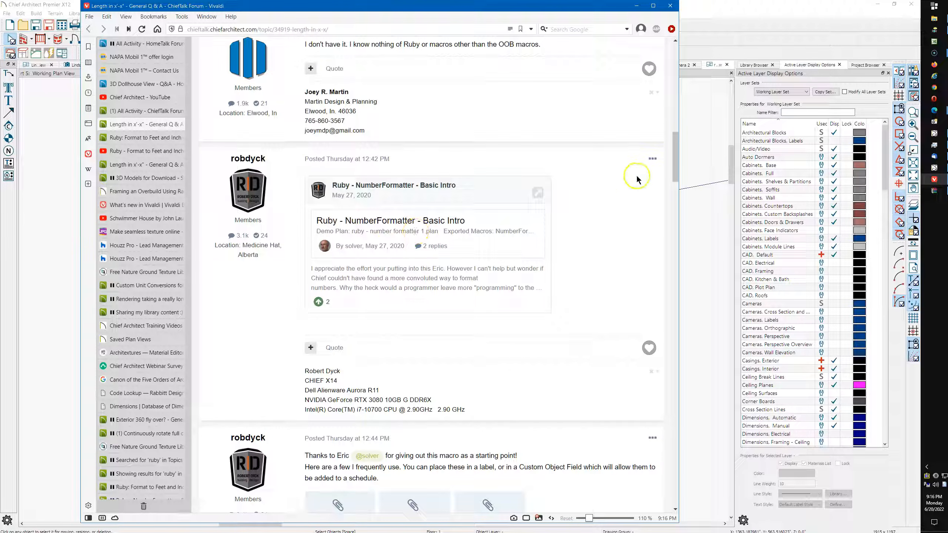
pyautogui.moveTo(677, 170); pyautogui.dragTo(669, 197)
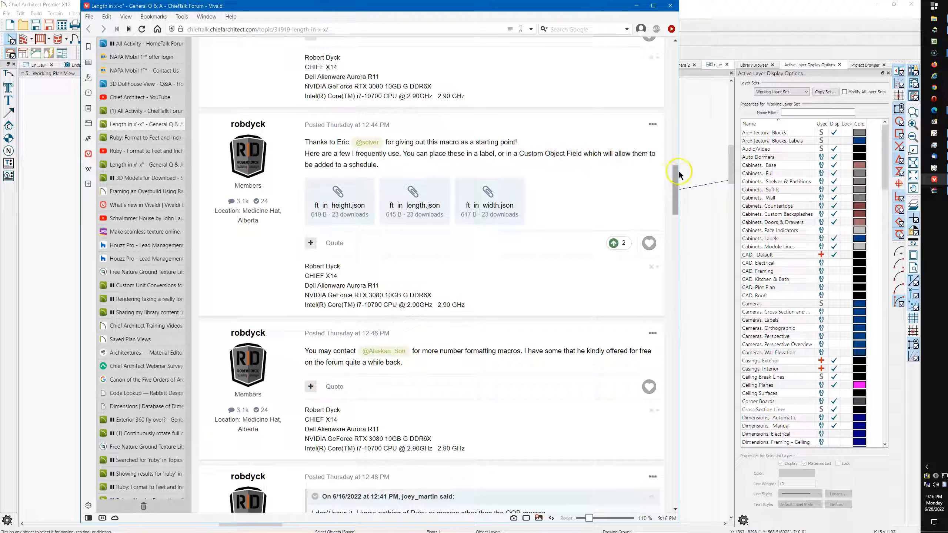
pyautogui.moveTo(678, 175); pyautogui.dragTo(660, 398)
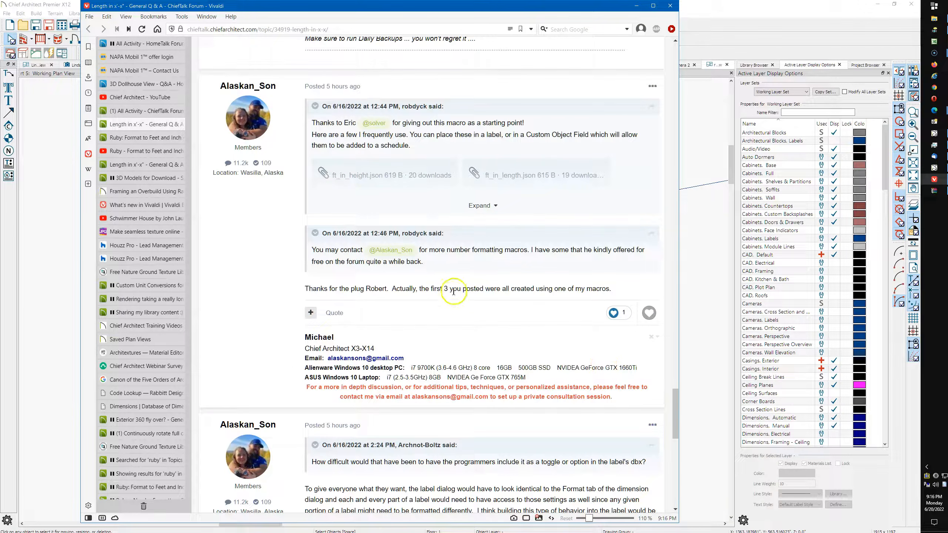
pyautogui.moveTo(431, 289); pyautogui.dragTo(628, 299)
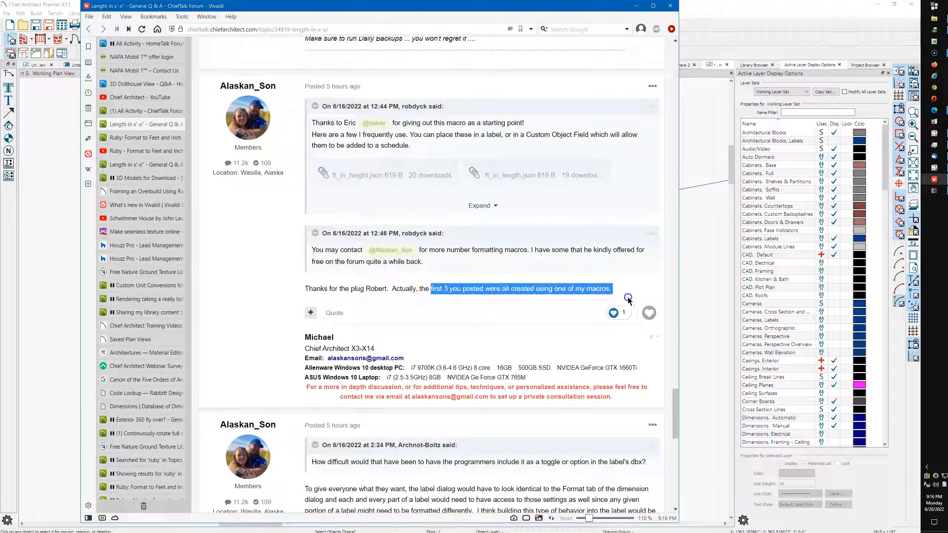
pyautogui.scroll(-1, 620, 285)
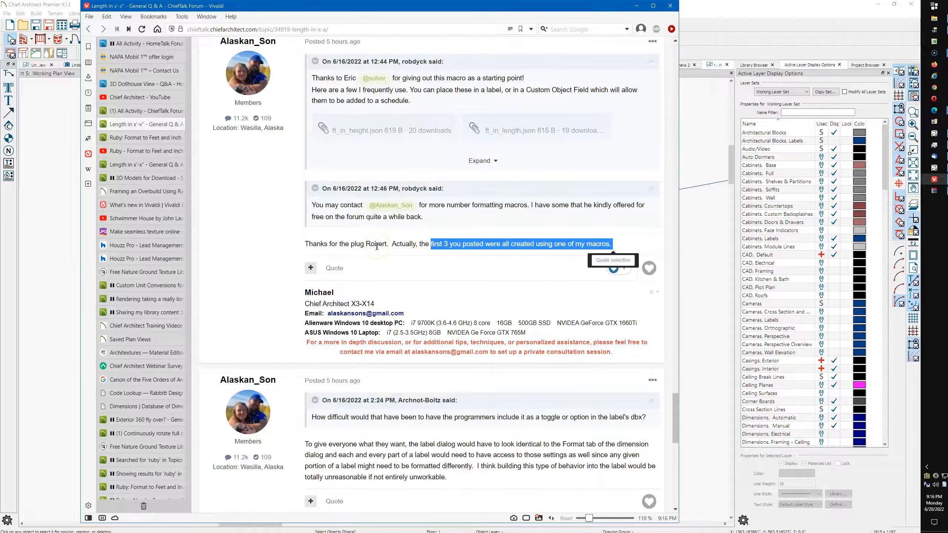
pyautogui.scroll(-7, 377, 246)
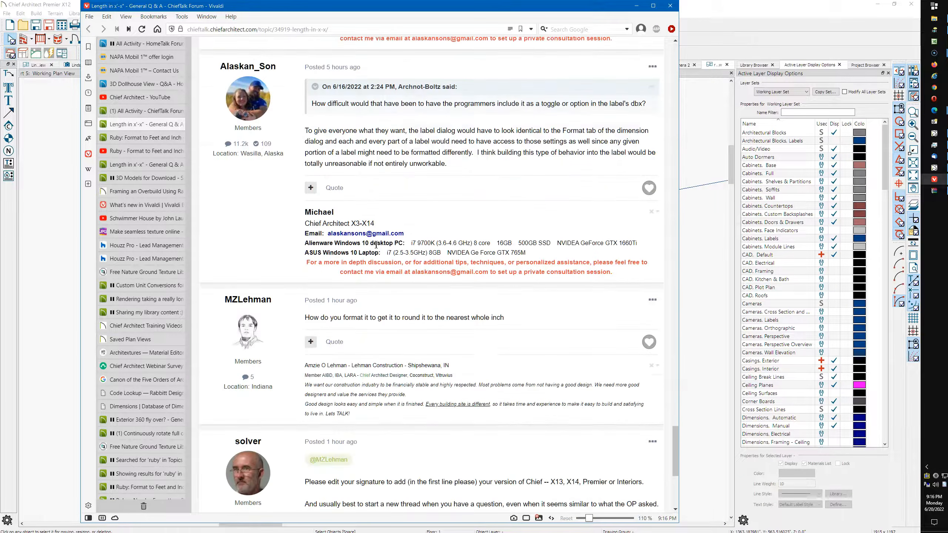
pyautogui.scroll(-1, 376, 245)
pyautogui.scroll(-2, 376, 249)
pyautogui.click(373, 250)
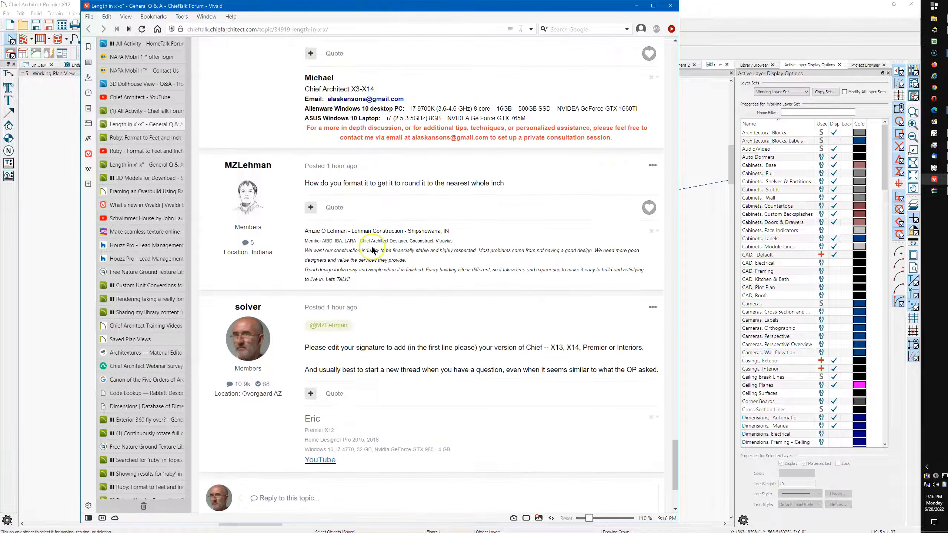
pyautogui.scroll(9, 373, 250)
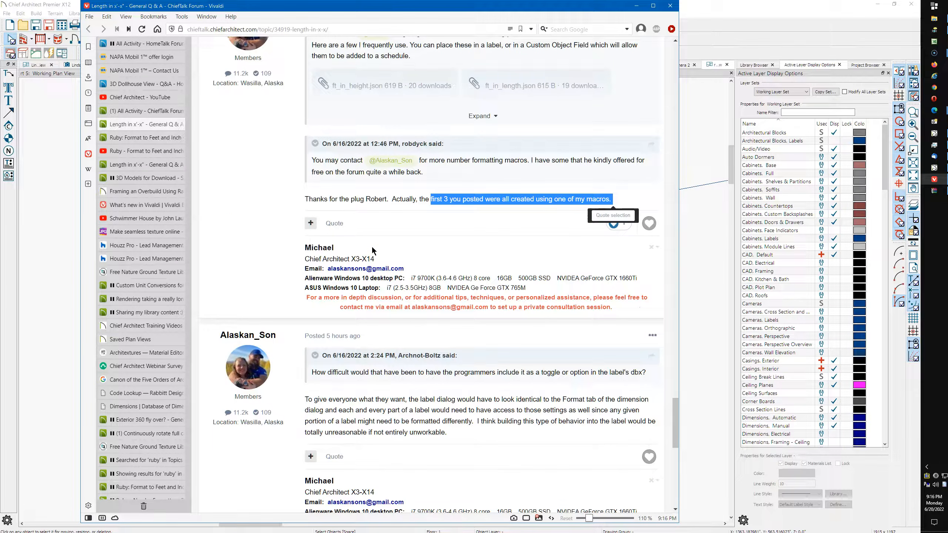
pyautogui.click(283, 224)
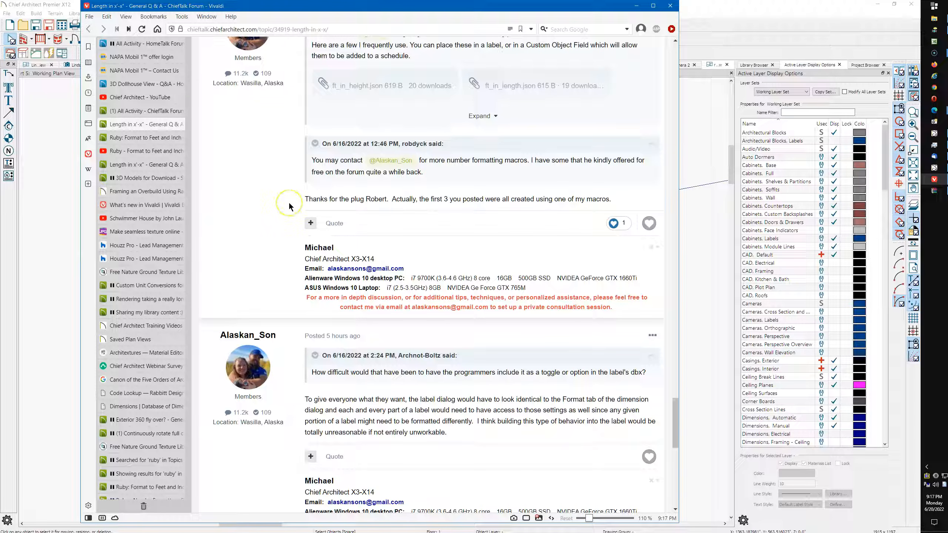
pyautogui.scroll(15, 276, 186)
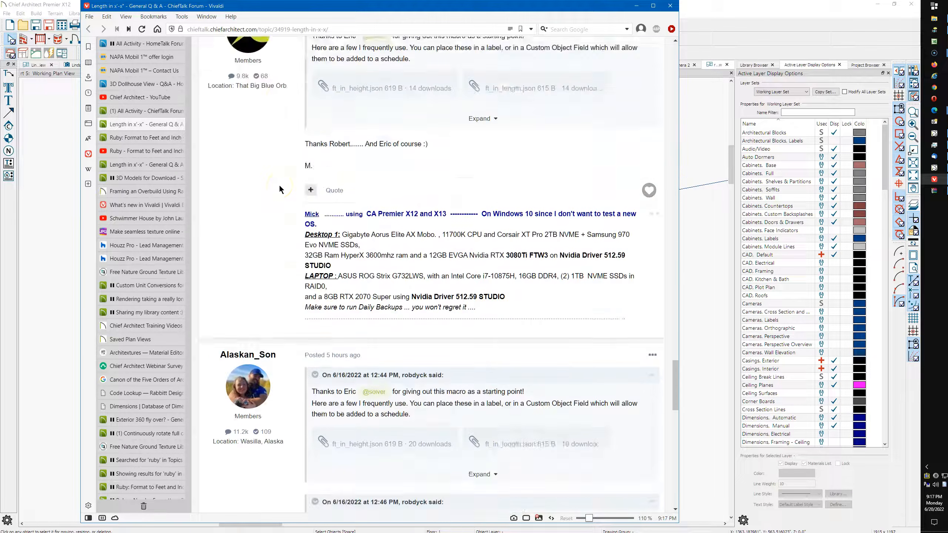
# Step: Open the "Ruby: Format to Feet and Inch" forum topic and review its NumberFormatter code and embedded video
pyautogui.click(137, 137)
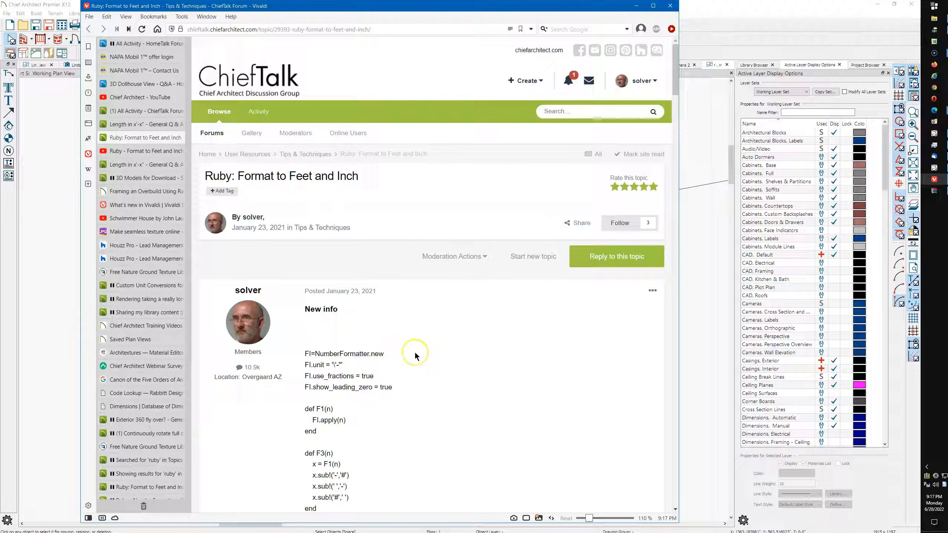
pyautogui.scroll(-1, 415, 351)
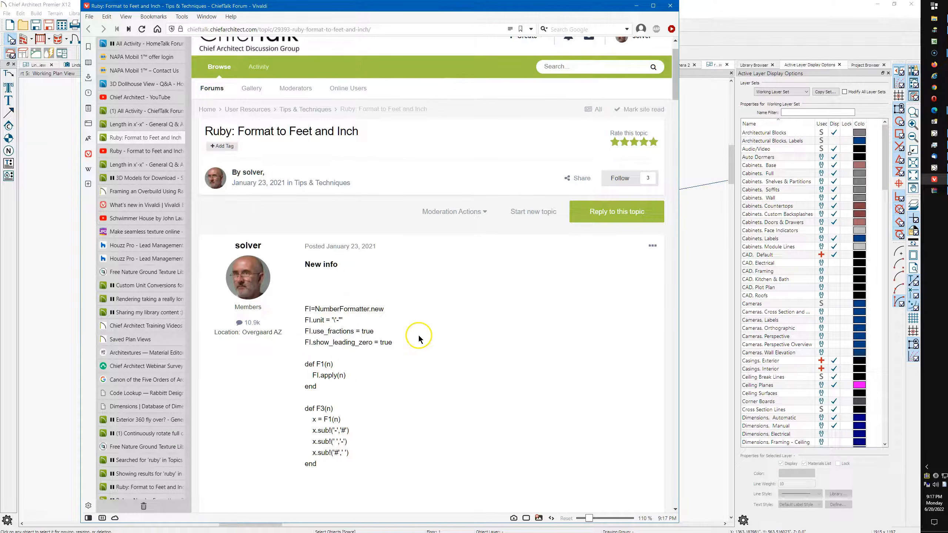
pyautogui.scroll(-1, 437, 311)
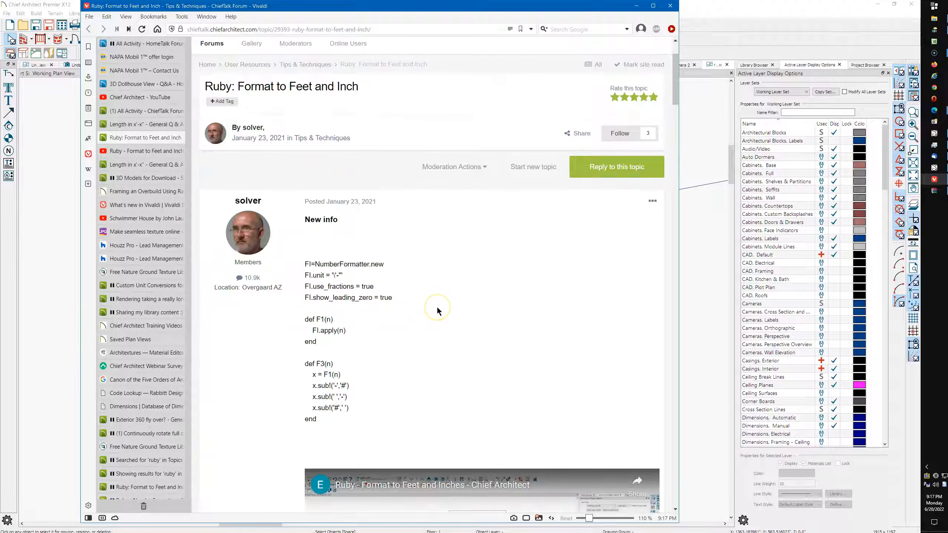
pyautogui.scroll(-7, 438, 308)
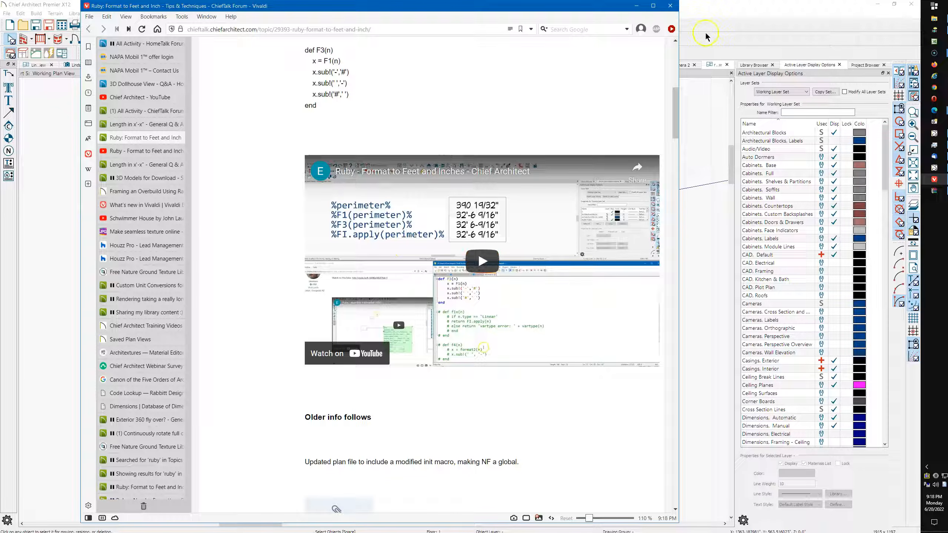
# Step: Switch to Chief Architect and examine the window's label, the F1 macro text beside it and the NumberFormatter code text below
pyautogui.click(718, 6)
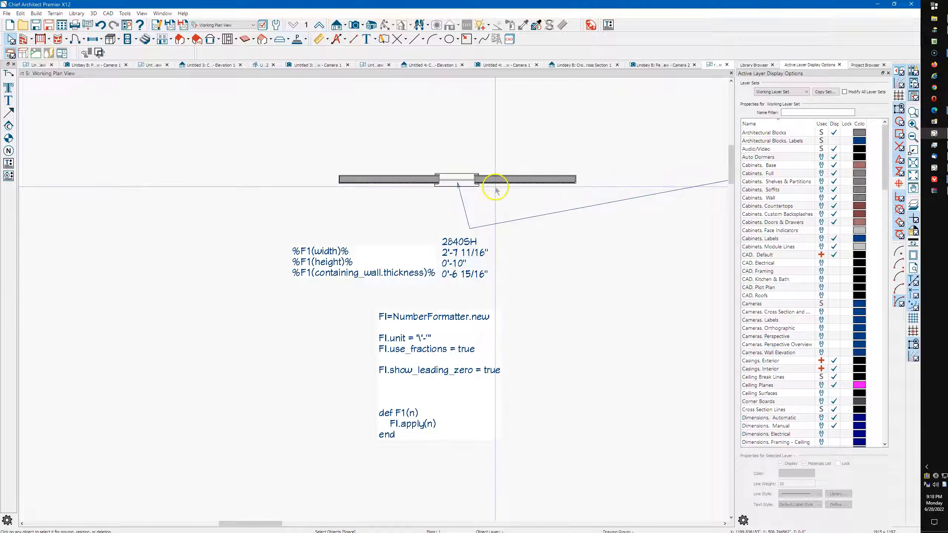
pyautogui.scroll(3, 470, 188)
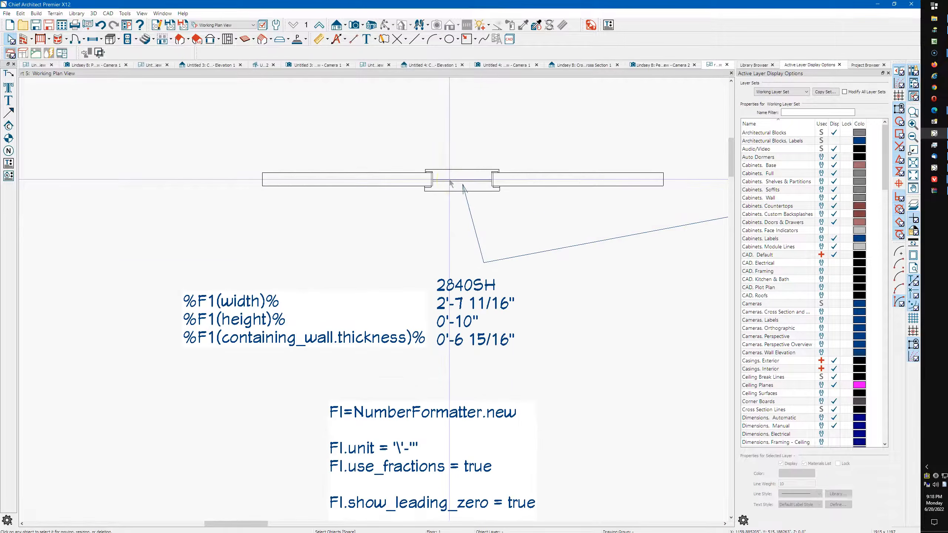
pyautogui.scroll(3, 449, 180)
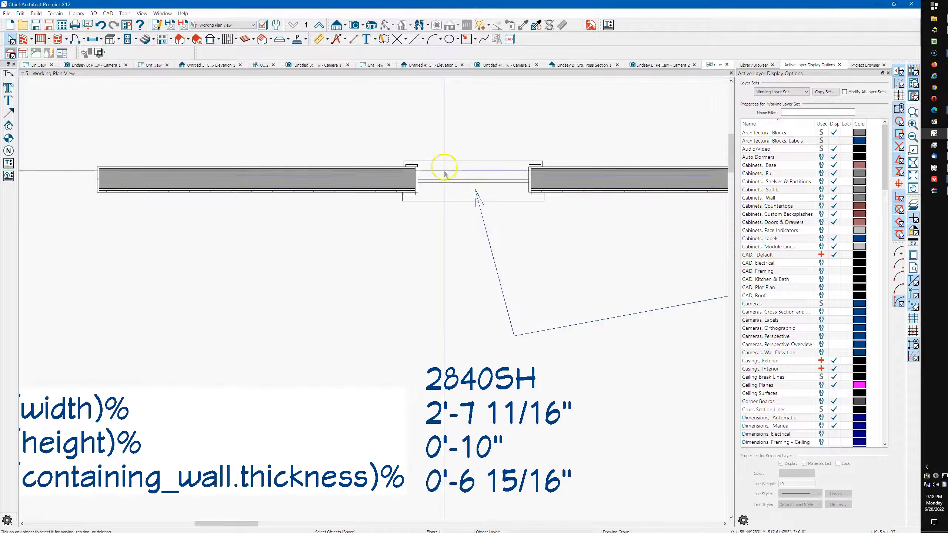
pyautogui.scroll(-2, 433, 152)
pyautogui.scroll(-2, 432, 157)
pyautogui.click(185, 308)
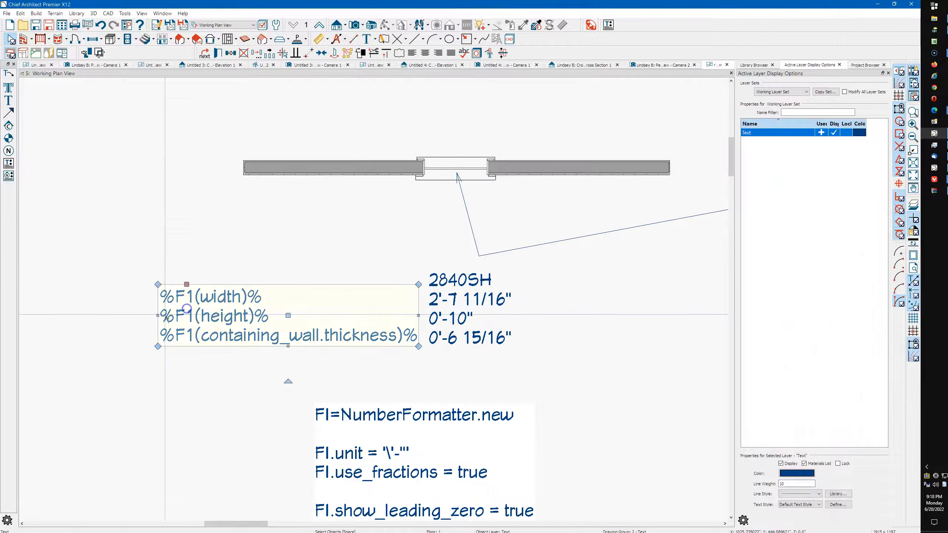
pyautogui.click(161, 360)
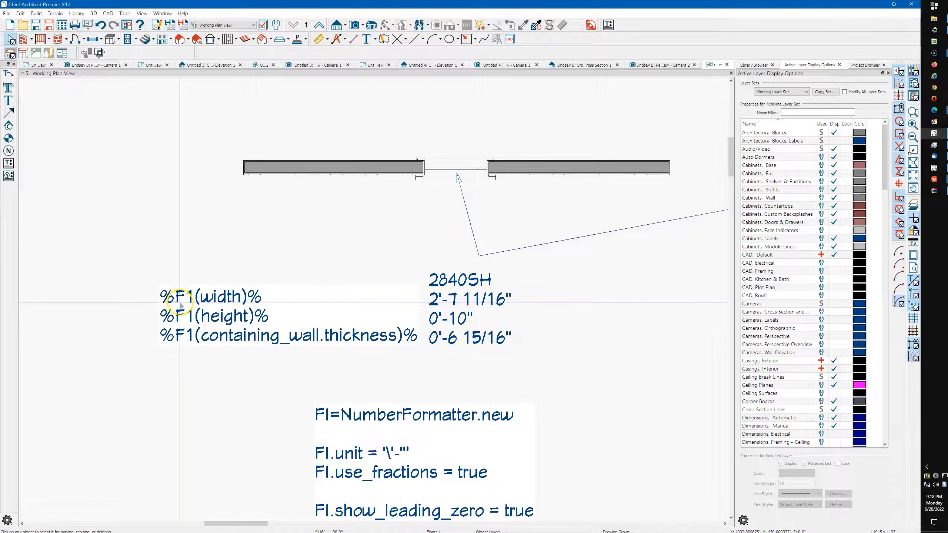
pyautogui.scroll(-1, 206, 247)
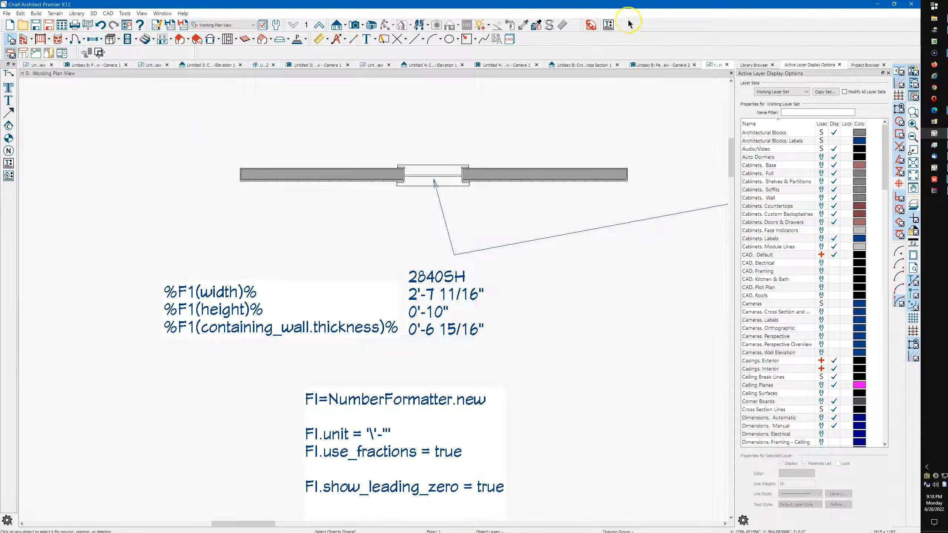
pyautogui.scroll(-3, 338, 197)
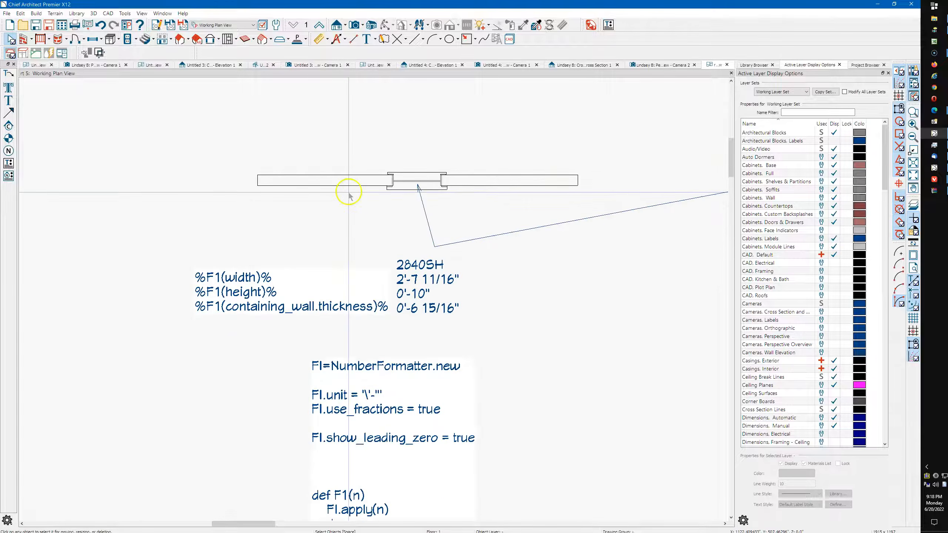
pyautogui.moveTo(481, 338); pyautogui.dragTo(490, 282, button='middle')
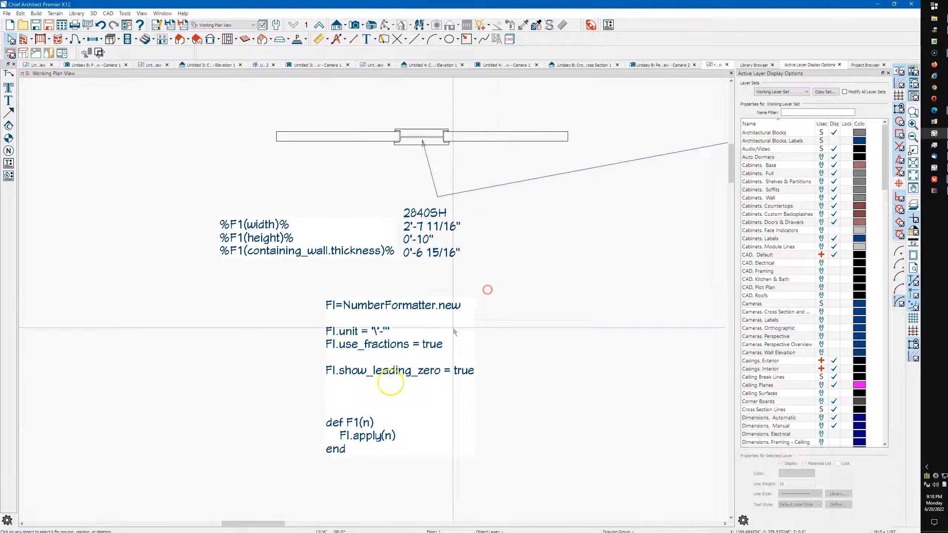
pyautogui.scroll(2, 376, 396)
pyautogui.scroll(1, 376, 392)
pyautogui.moveTo(377, 387); pyautogui.dragTo(383, 334, button='middle')
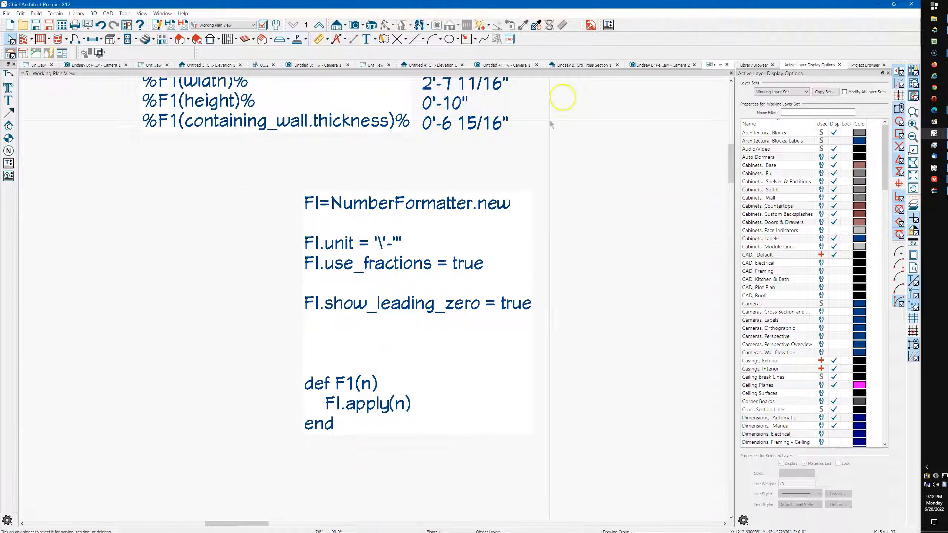
# Step: Open the i_to_fi macro from Text Macro Management to view its code, and close both dialogs without changes
pyautogui.click(608, 25)
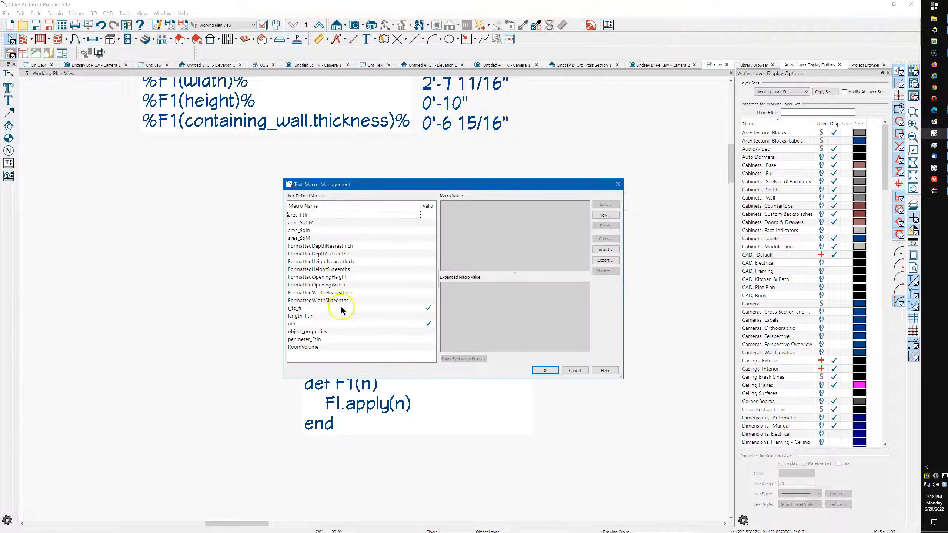
pyautogui.doubleClick(303, 308)
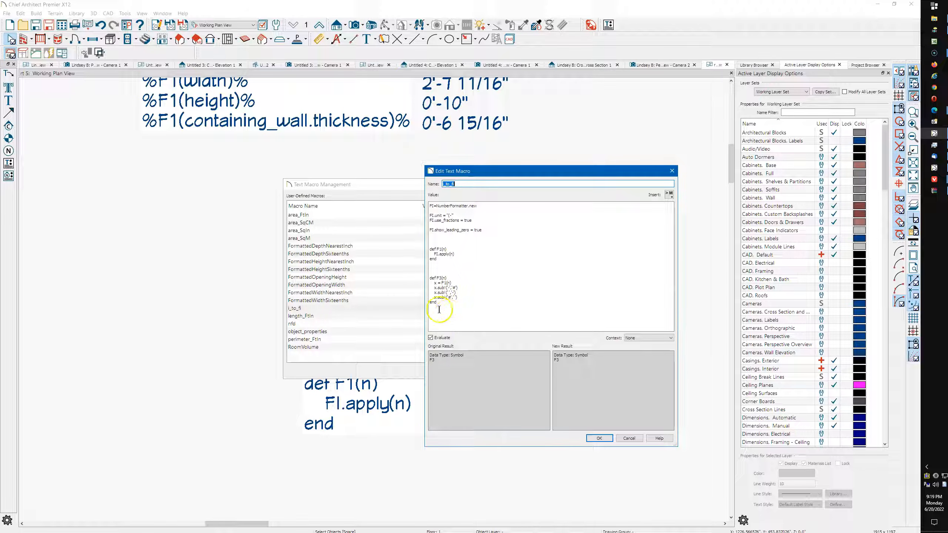
pyautogui.click(673, 171)
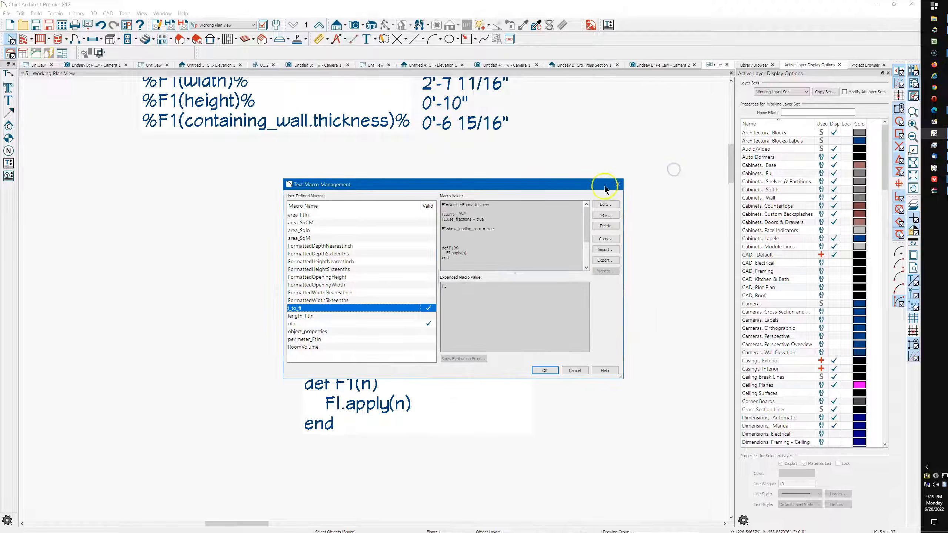
pyautogui.click(621, 185)
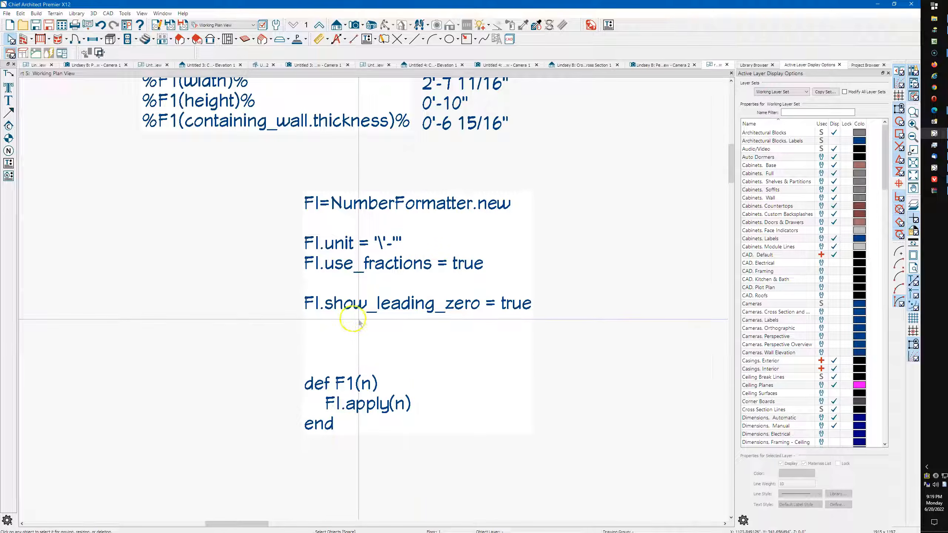
# Step: Compare the NumberFormatter settings and F1 function in the code text with the formatted dimensions in the window label
pyautogui.scroll(1, 504, 316)
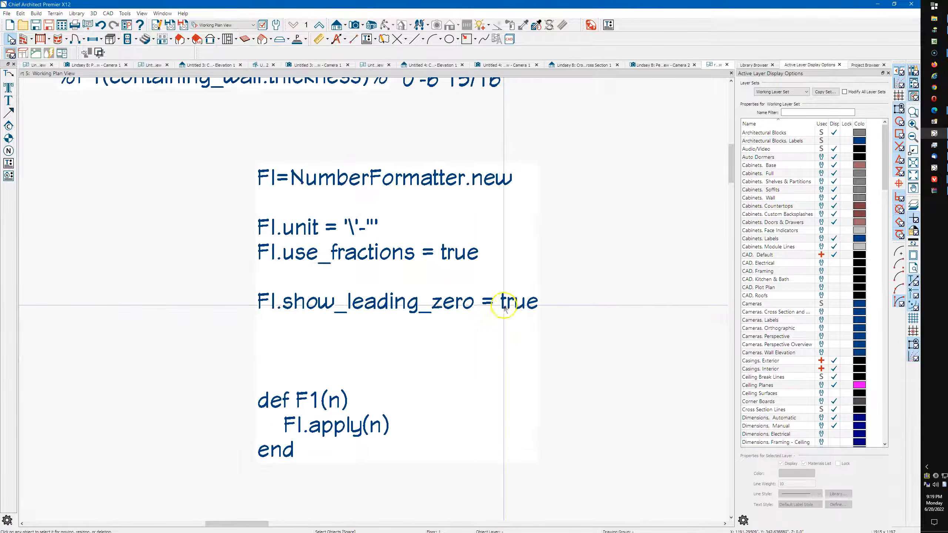
pyautogui.scroll(1, 471, 163)
pyautogui.scroll(-1, 471, 164)
pyautogui.scroll(-1, 474, 201)
pyautogui.moveTo(461, 142); pyautogui.dragTo(440, 250, button='middle')
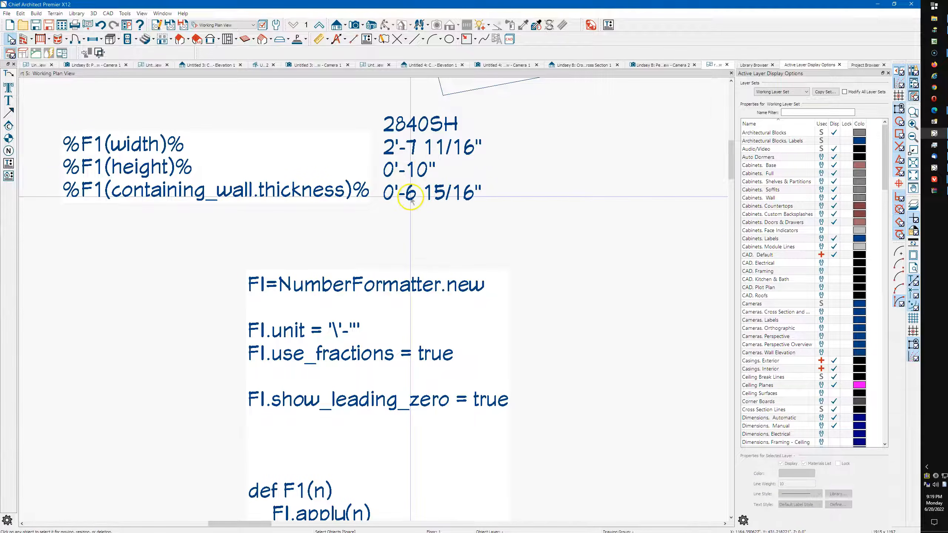
# Step: Examine the window's object property list, focusing on the attributes nested under containing_wall
pyautogui.scroll(-4, 476, 202)
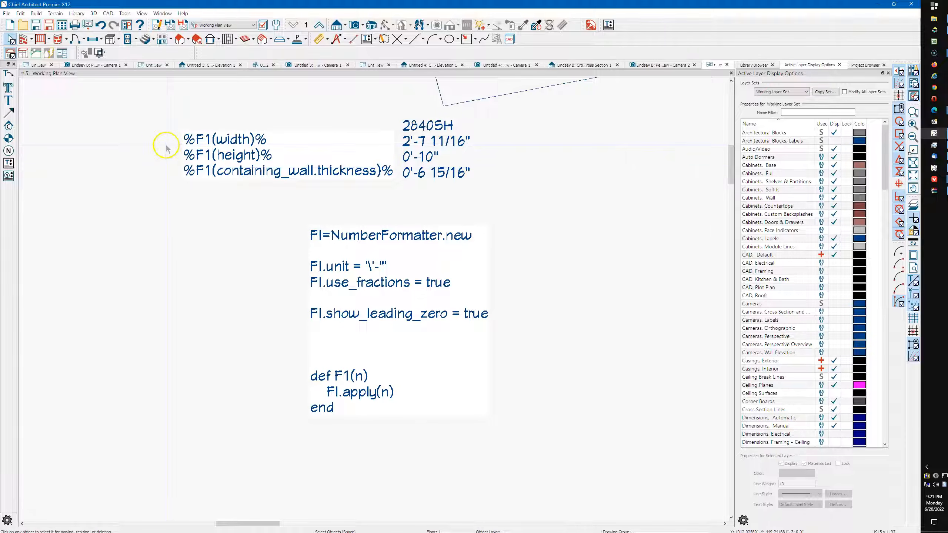
pyautogui.scroll(-3, 180, 269)
pyautogui.scroll(-3, 145, 254)
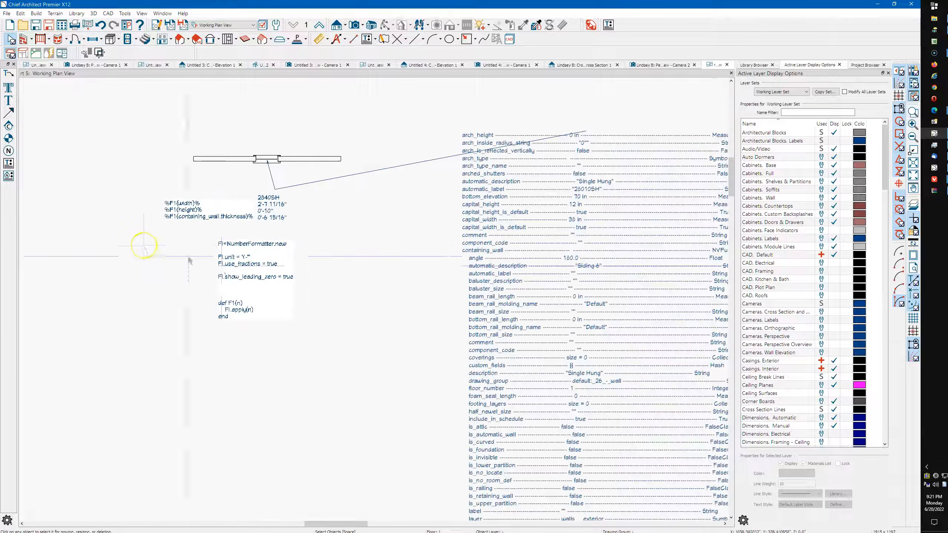
pyautogui.moveTo(423, 373); pyautogui.dragTo(333, 287, button='middle')
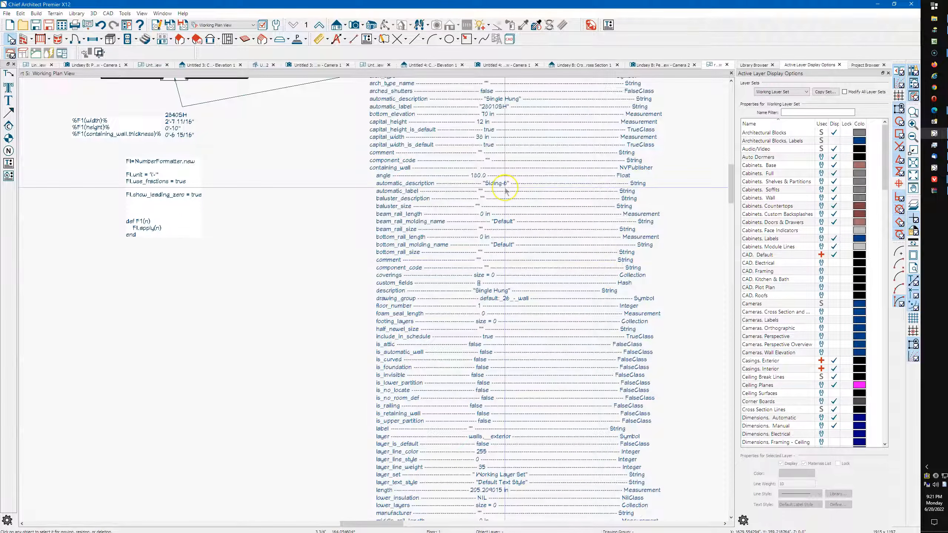
pyautogui.moveTo(538, 178); pyautogui.dragTo(536, 224, button='middle')
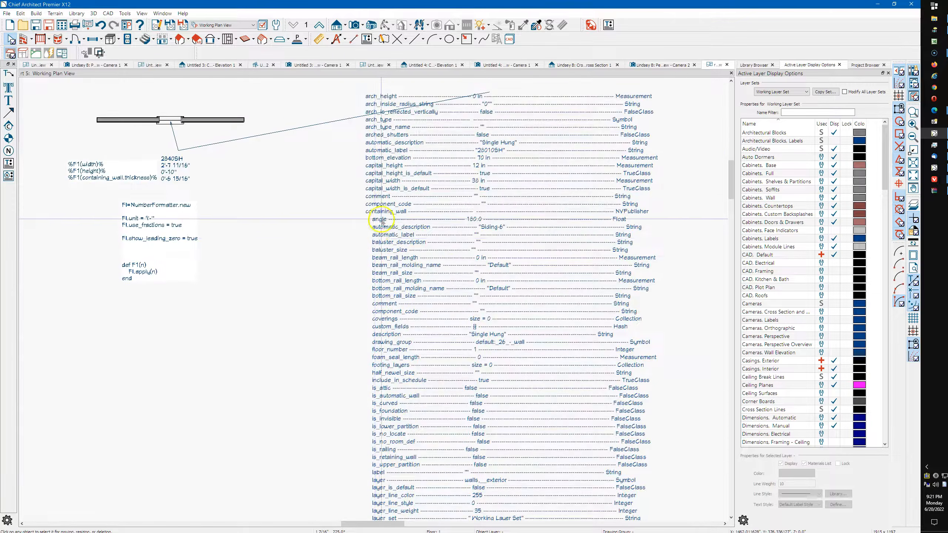
pyautogui.scroll(4, 380, 214)
pyautogui.scroll(-4, 380, 214)
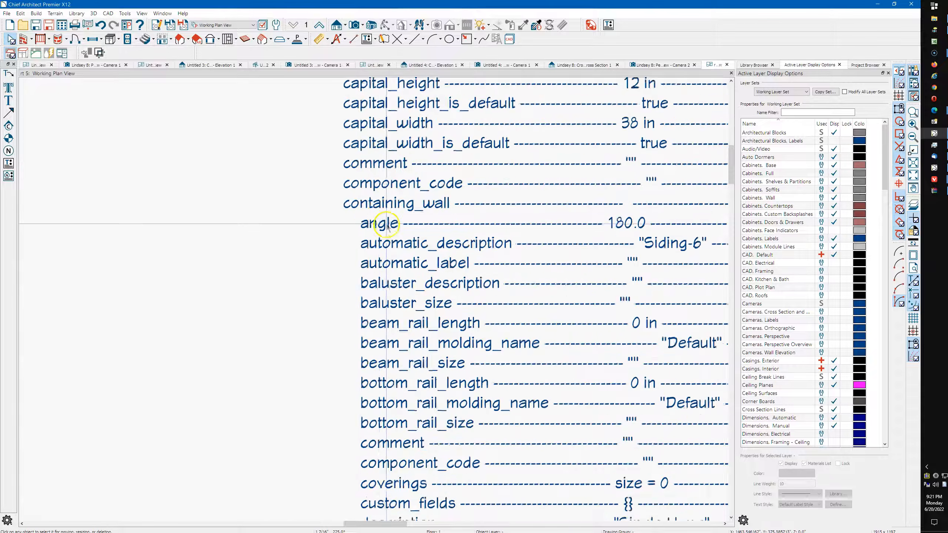
pyautogui.scroll(-1, 386, 225)
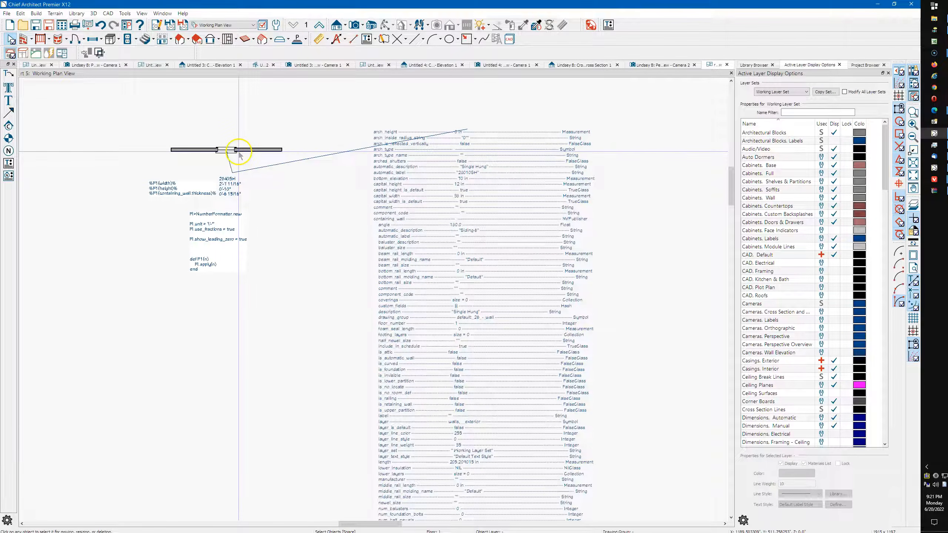
# Step: Open the window's specification to view its label macros, and close it without changes
pyautogui.click(226, 149)
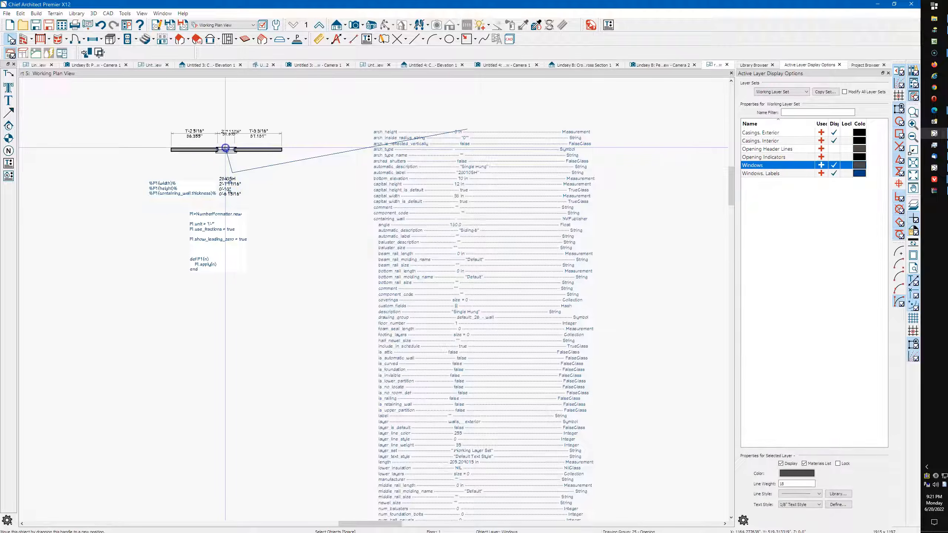
pyautogui.doubleClick(226, 149)
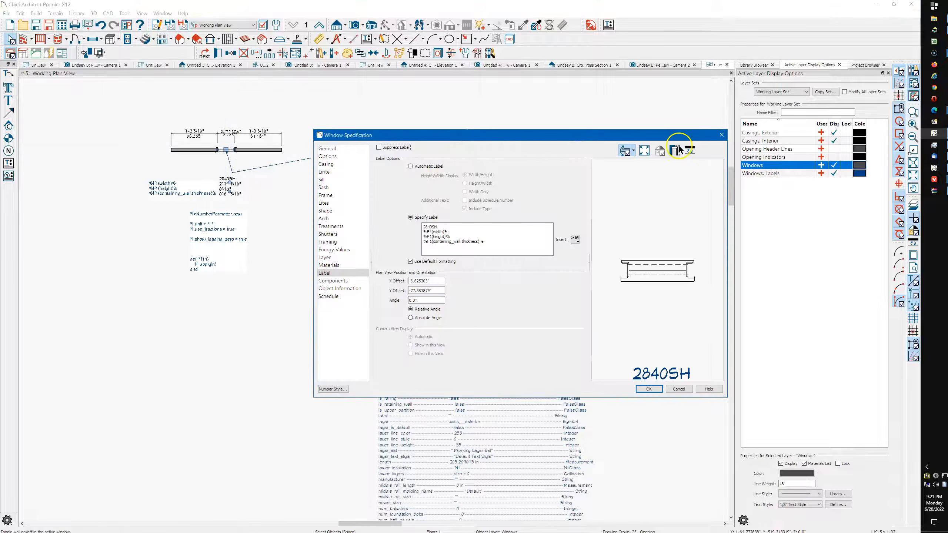
pyautogui.click(721, 135)
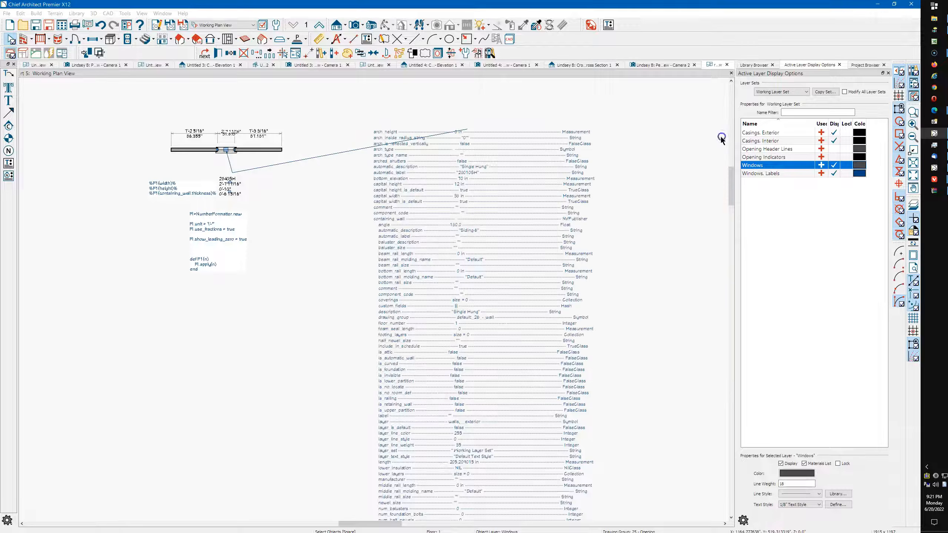
# Step: Open the leader arrow's polyline settings and the property list's text to view its %object_properties% macro, closing both without changes
pyautogui.doubleClick(351, 150)
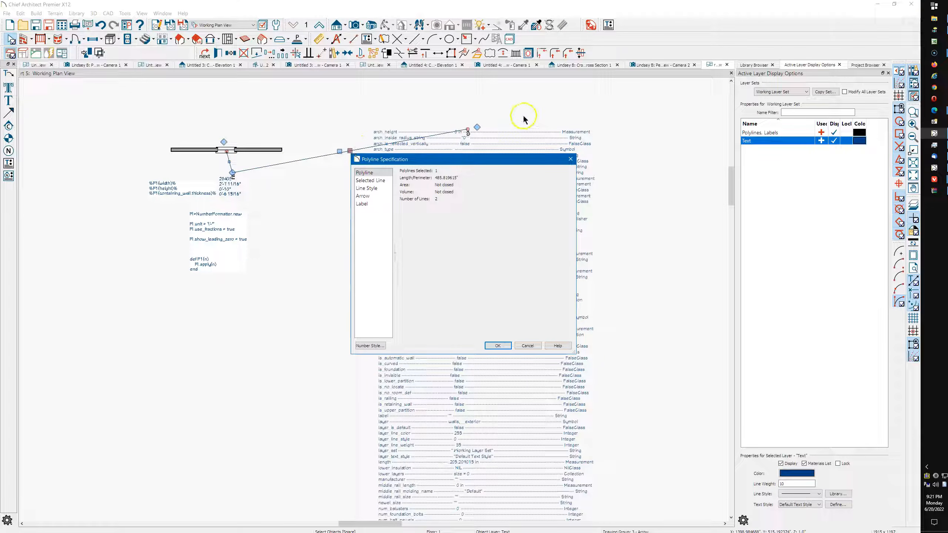
pyautogui.click(570, 159)
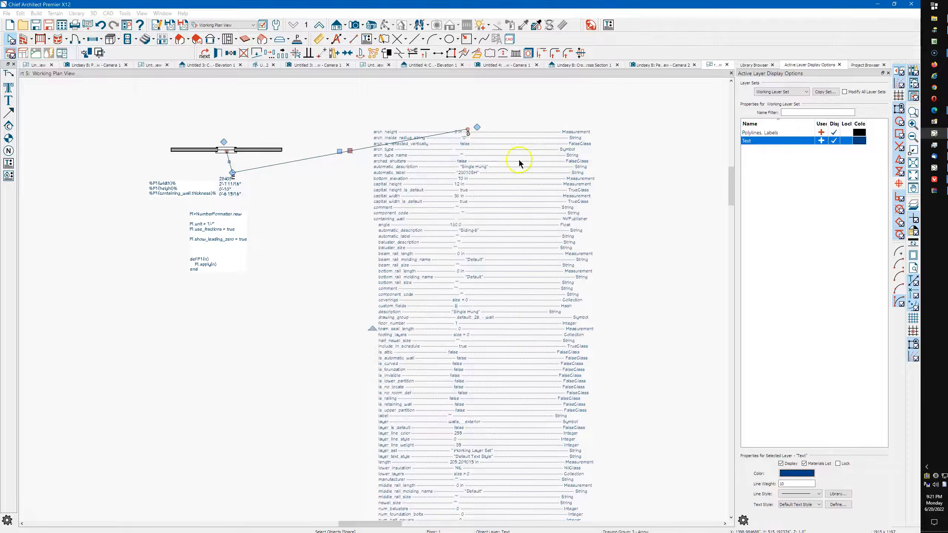
pyautogui.doubleClick(516, 165)
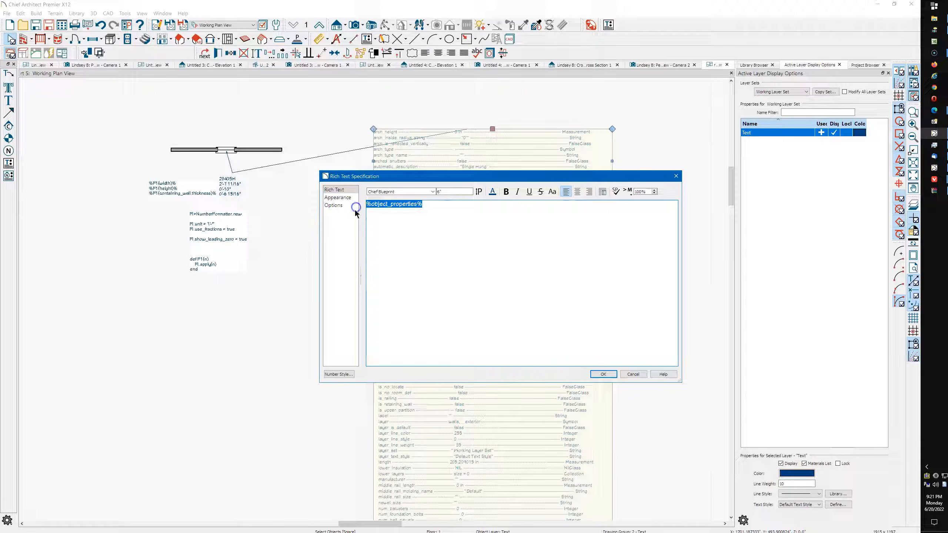
pyautogui.click(676, 177)
pyautogui.click(631, 247)
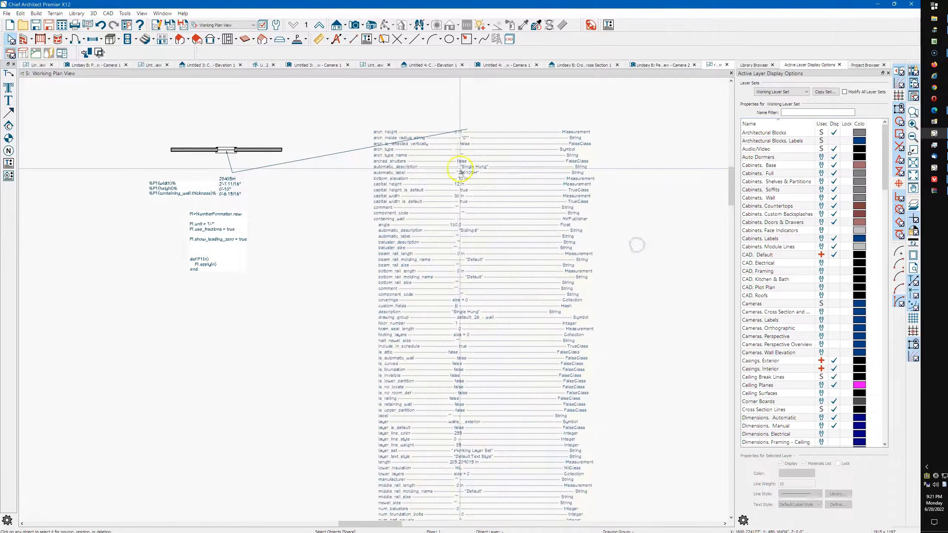
# Step: Examine the property list from containing_wall down to its nested thickness attribute, comparing it with the F1 macros beside the window label
pyautogui.scroll(1, 361, 214)
pyautogui.scroll(2, 361, 215)
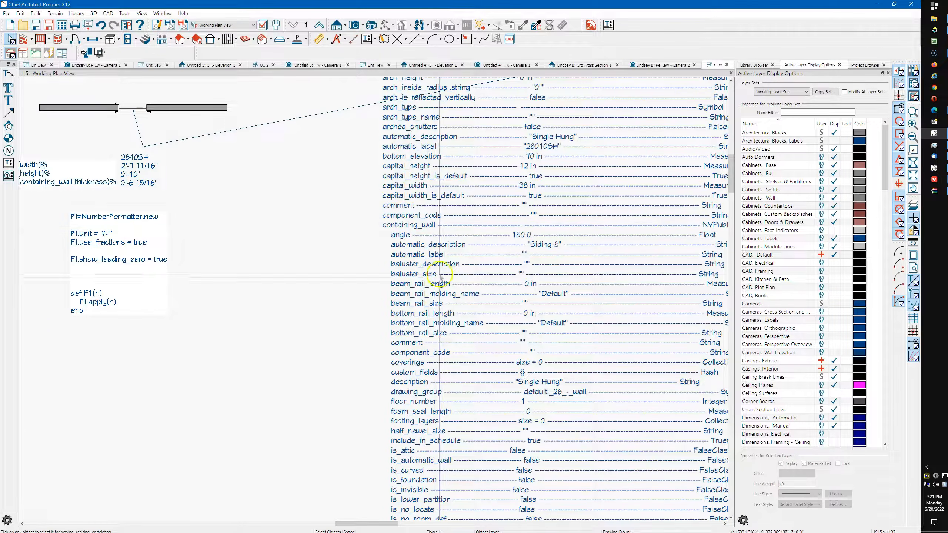
pyautogui.scroll(-1, 312, 192)
pyautogui.moveTo(334, 323); pyautogui.dragTo(344, 294, button='middle')
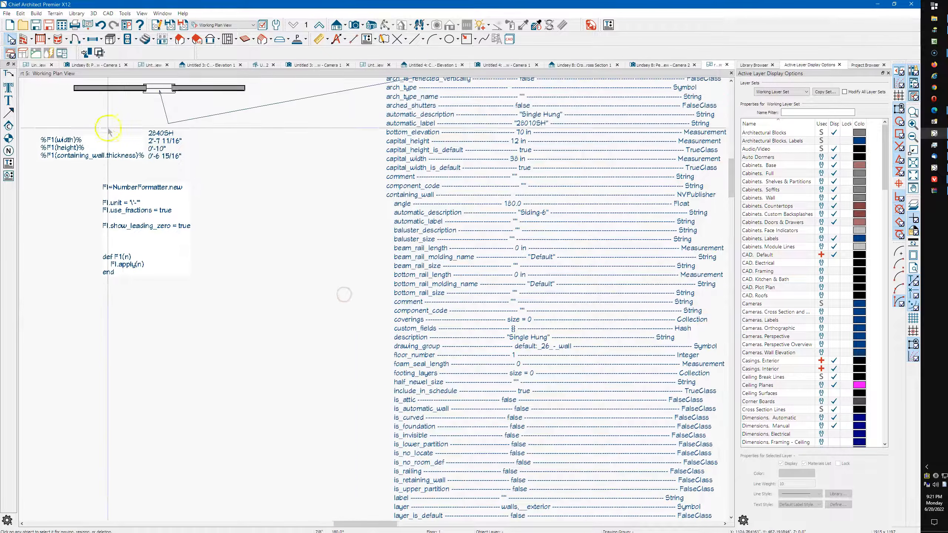
pyautogui.scroll(-2, 432, 435)
pyautogui.moveTo(433, 444); pyautogui.dragTo(425, 179, button='middle')
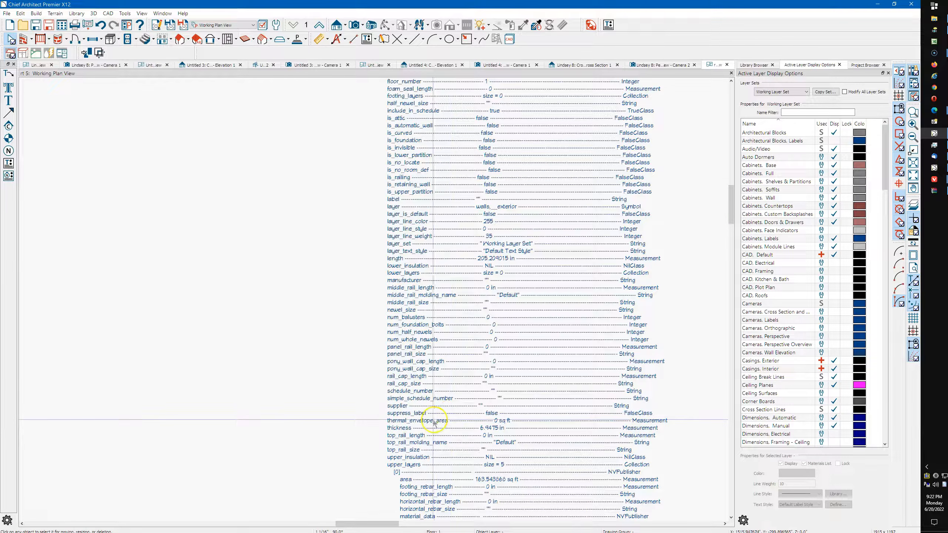
pyautogui.moveTo(435, 422); pyautogui.dragTo(388, 319, button='middle')
pyautogui.scroll(3, 456, 332)
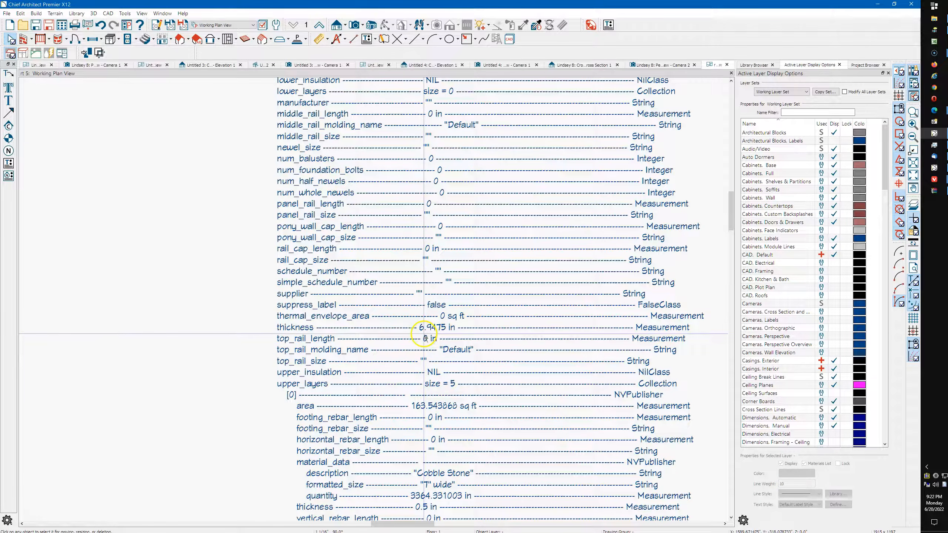
pyautogui.scroll(4, 429, 335)
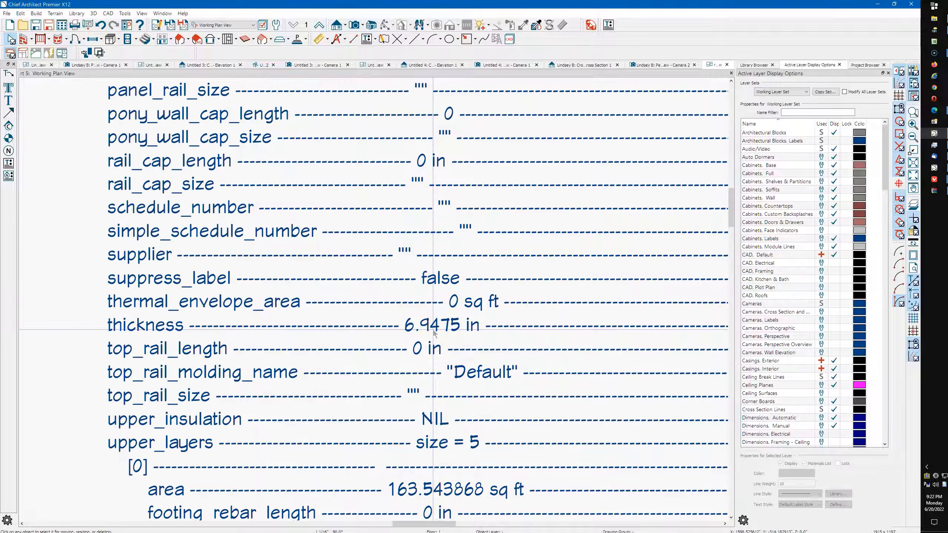
pyautogui.scroll(-5, 432, 334)
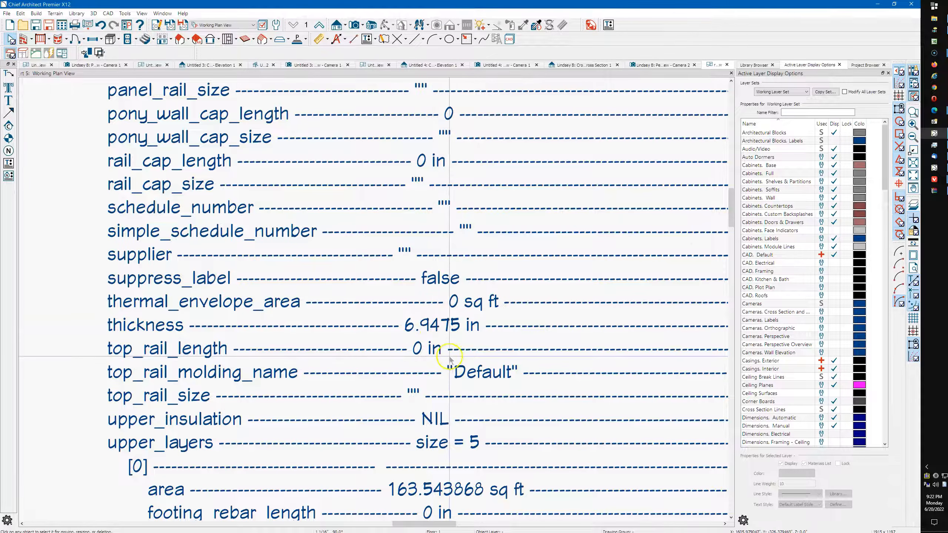
pyautogui.scroll(-4, 463, 381)
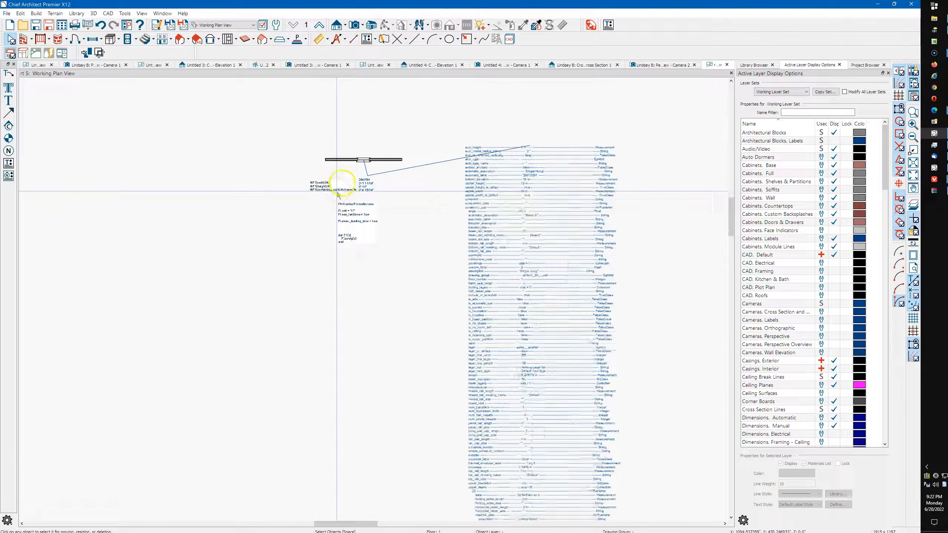
# Step: Compare the formatted dimensions in the window label with the F1 macro lines and the NumberFormatter code
pyautogui.scroll(5, 338, 189)
pyautogui.scroll(4, 385, 205)
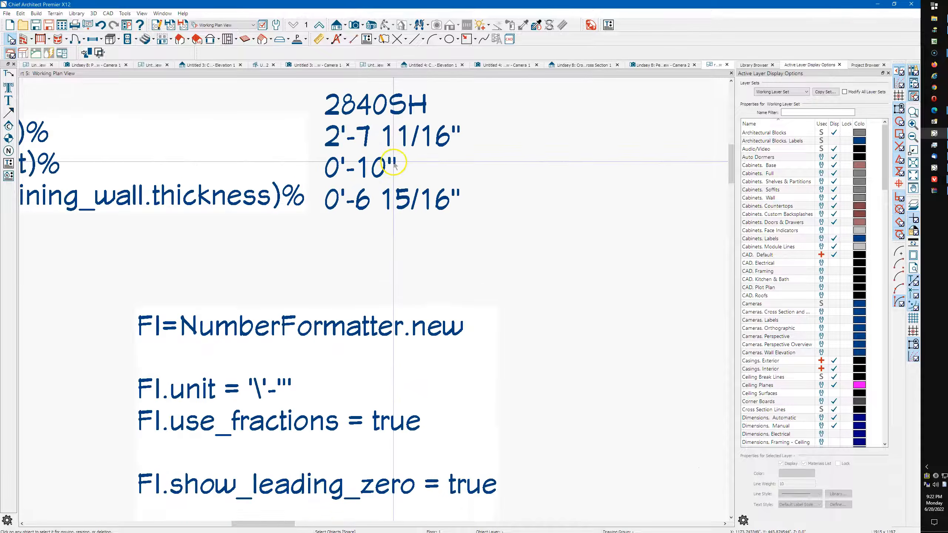
pyautogui.scroll(-5, 299, 213)
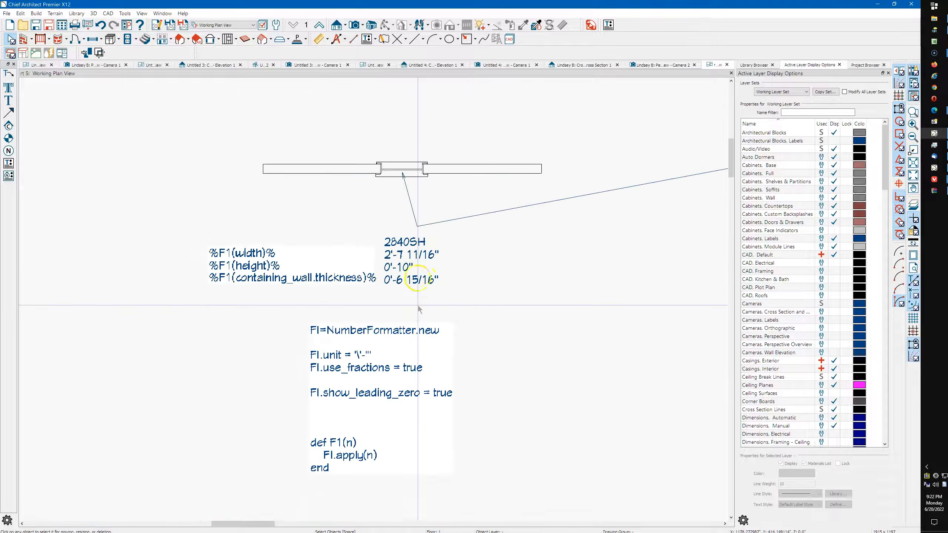
# Step: Set the thickness of the wall containing the window to 13.9475" and deselect the wall
pyautogui.click(452, 169)
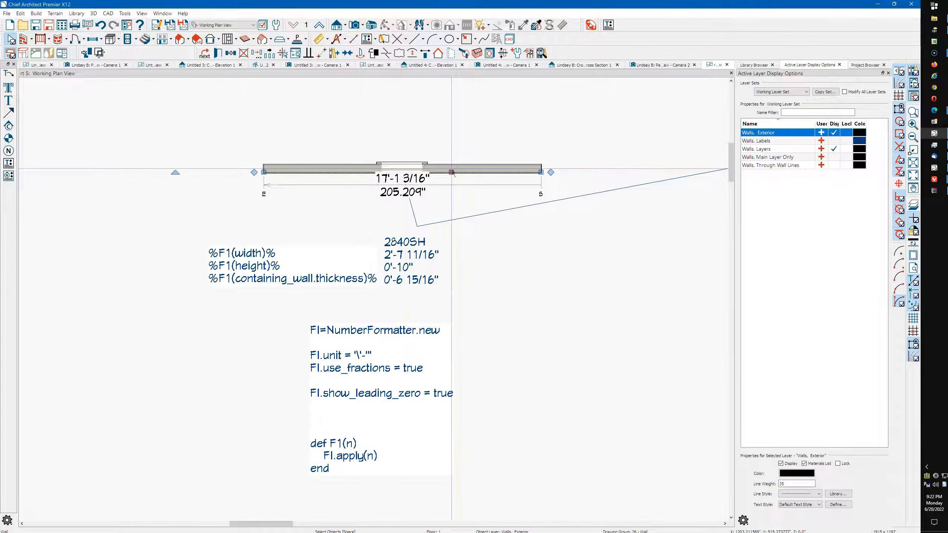
pyautogui.doubleClick(451, 173)
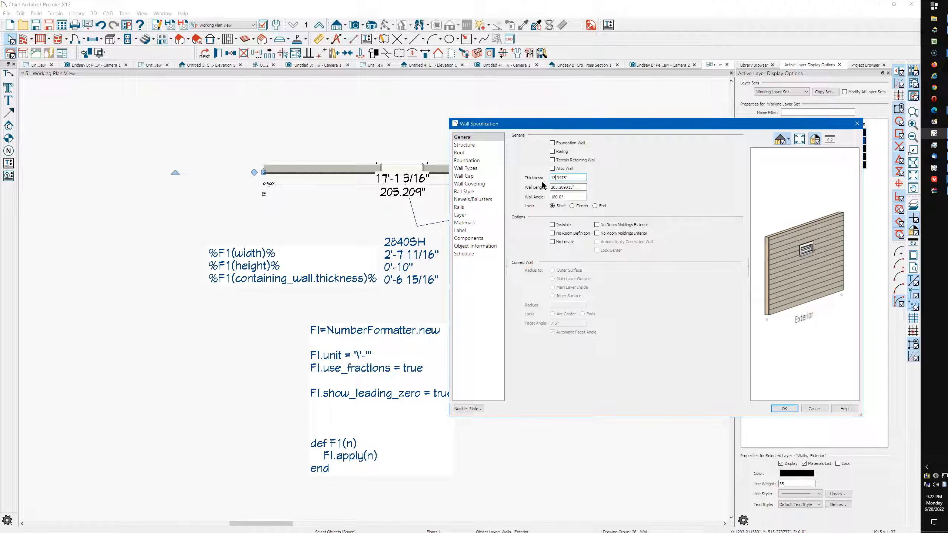
pyautogui.press('Return')
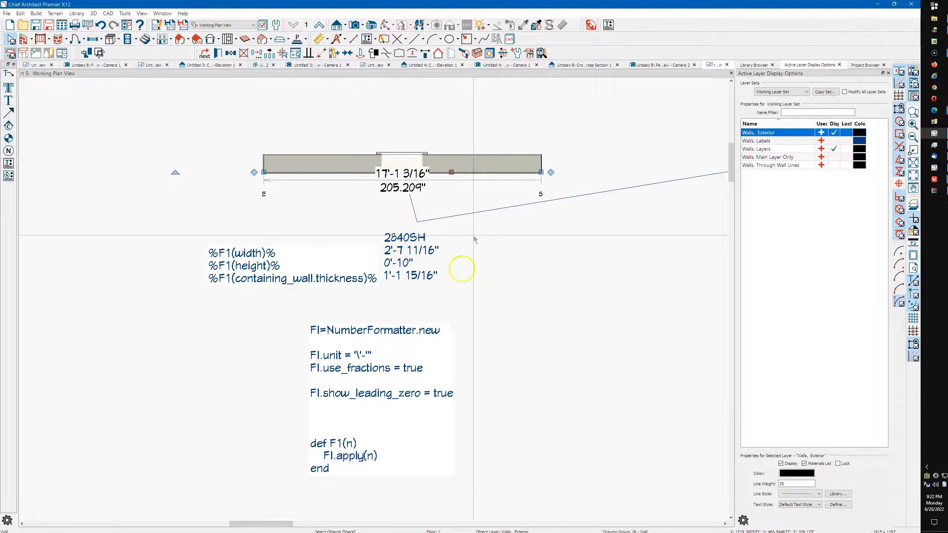
pyautogui.click(514, 277)
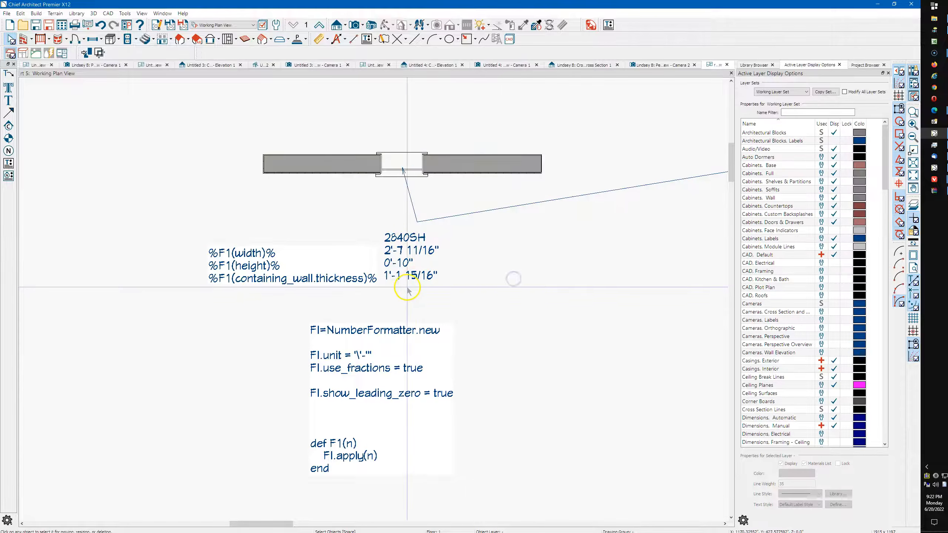
# Step: Check the window label's wall thickness line against the containing_wall.thickness macro
pyautogui.scroll(5, 396, 287)
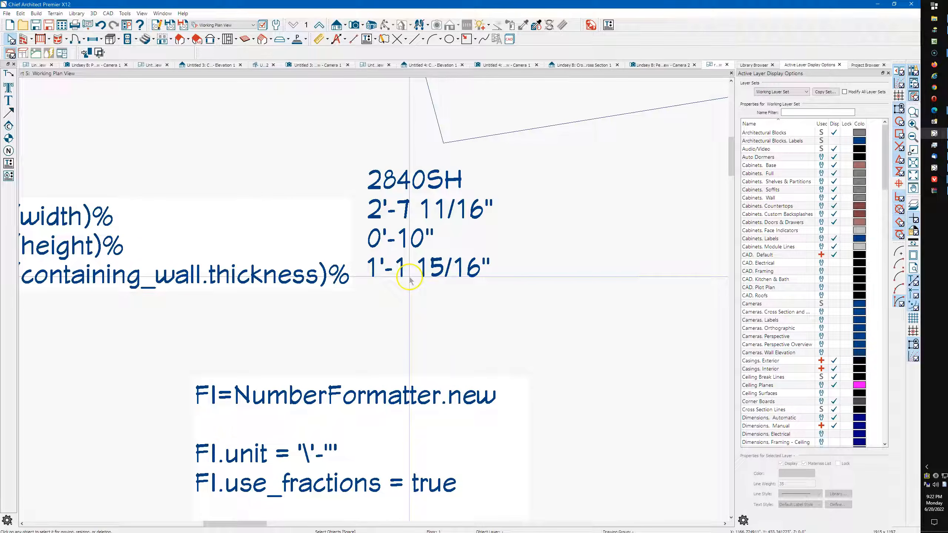
pyautogui.scroll(-5, 271, 197)
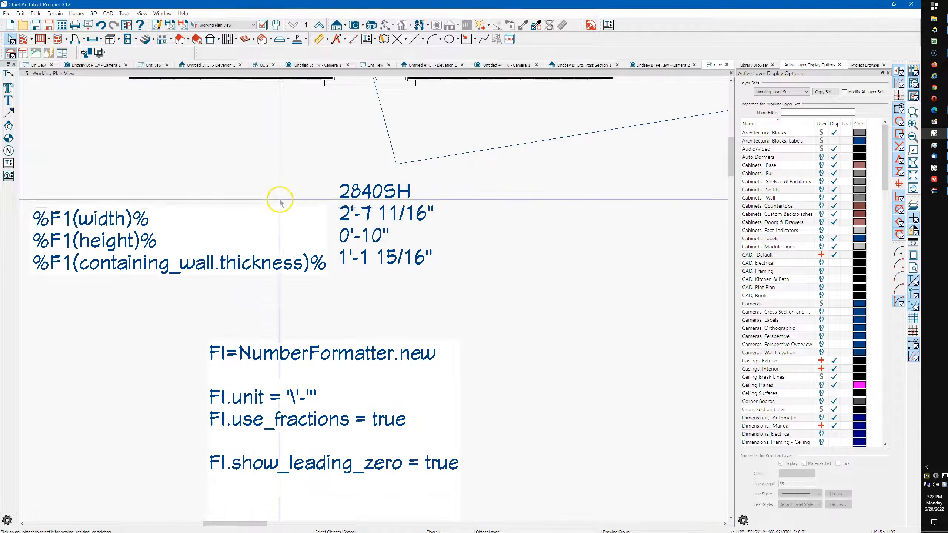
pyautogui.scroll(-2, 279, 196)
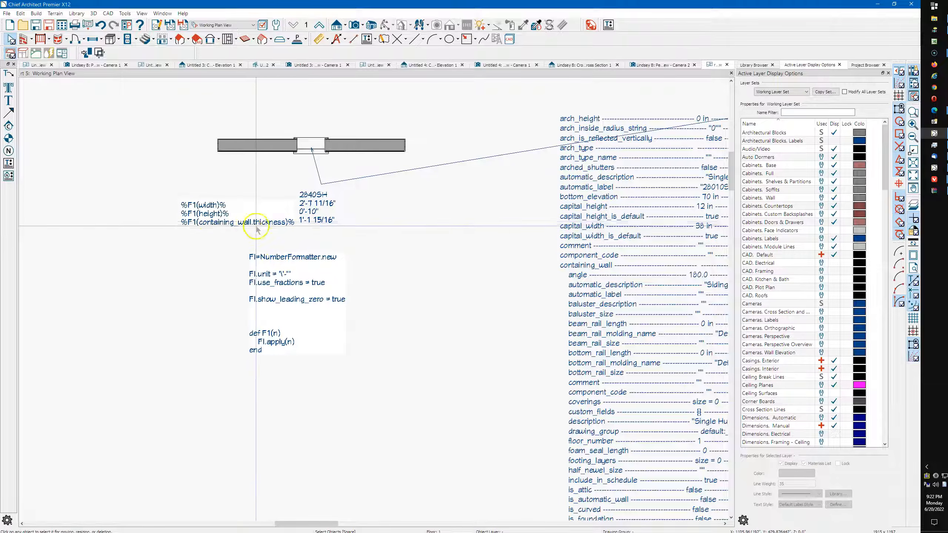
# Step: Trace the thickness attribute nested under containing_wall in the window's property list
pyautogui.moveTo(524, 398); pyautogui.dragTo(444, 326, button='middle')
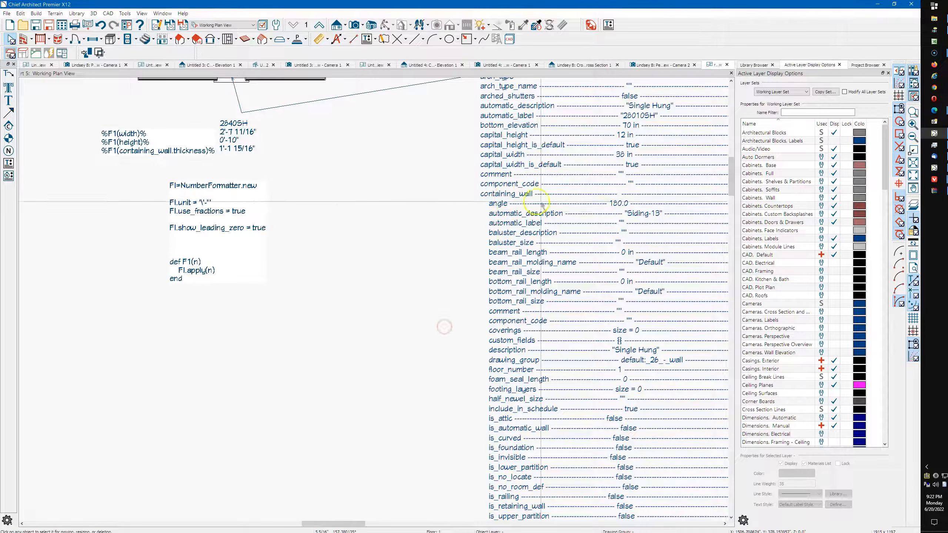
pyautogui.moveTo(530, 407); pyautogui.dragTo(454, 259, button='middle')
pyautogui.scroll(-1, 488, 282)
pyautogui.moveTo(488, 421); pyautogui.dragTo(436, 246, button='middle')
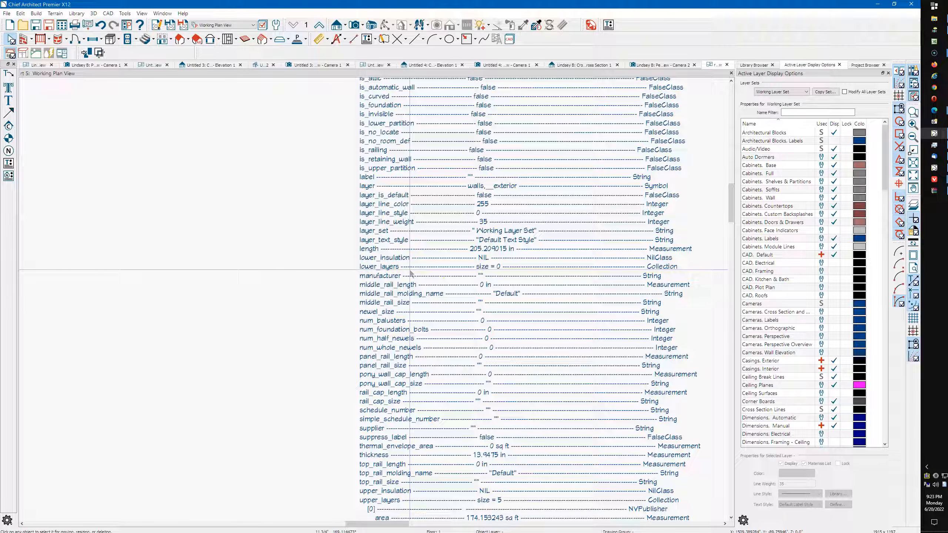
pyautogui.scroll(-1, 482, 149)
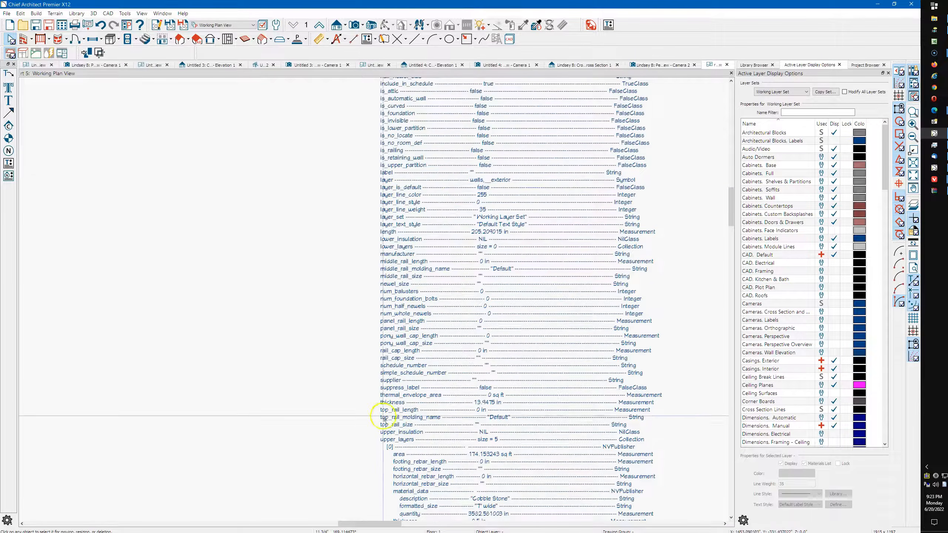
# Step: Examine the property list's wall layer entries and the window's exterior casing, lintel and sill attributes, including their value types
pyautogui.scroll(-5, 427, 421)
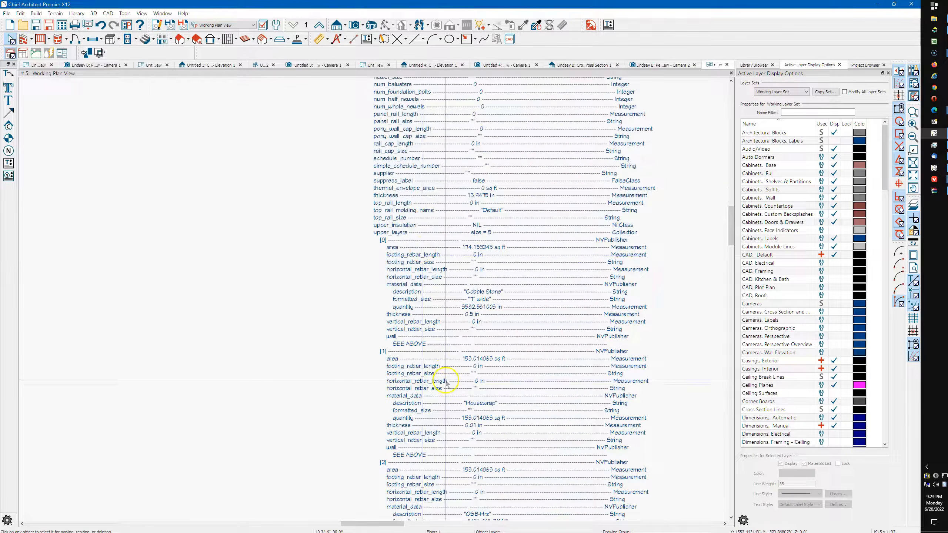
pyautogui.moveTo(438, 368); pyautogui.dragTo(442, 123, button='middle')
pyautogui.moveTo(449, 421); pyautogui.dragTo(441, 67, button='middle')
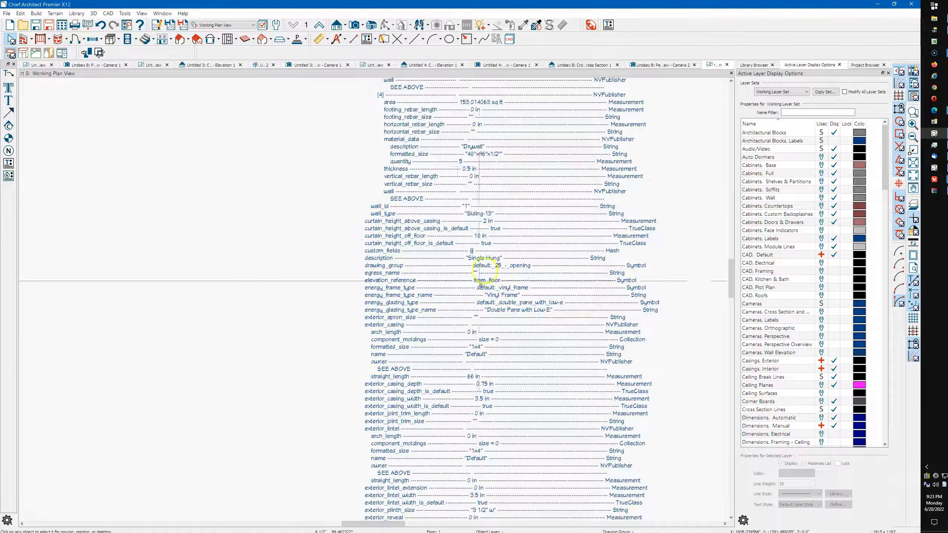
pyautogui.moveTo(471, 344); pyautogui.dragTo(477, 229, button='middle')
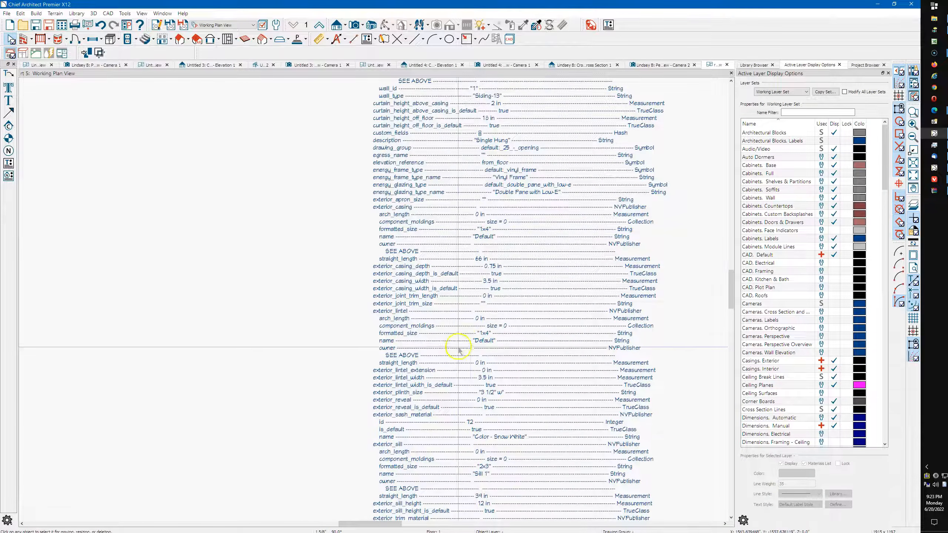
pyautogui.moveTo(448, 355); pyautogui.dragTo(448, 346, button='middle')
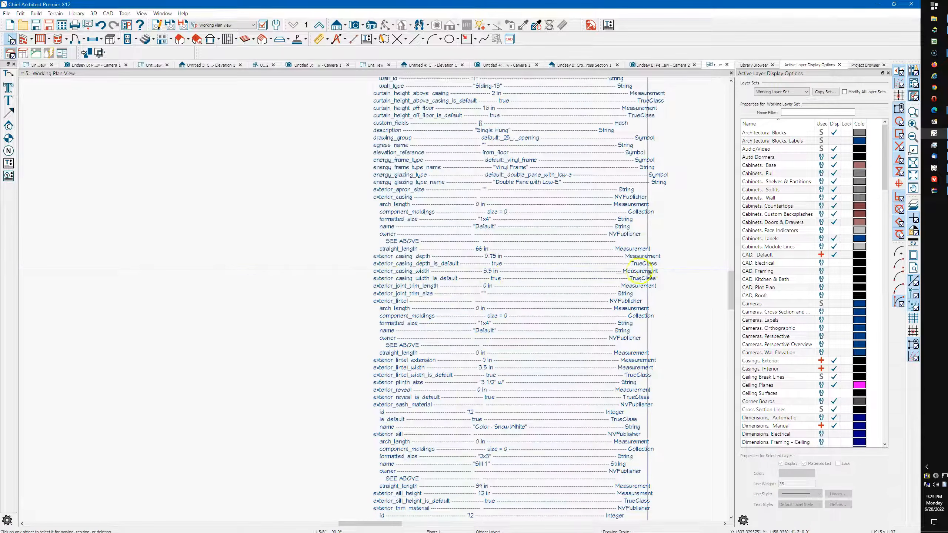
# Step: Add the line %F1(exterior_casing_width)% below the containing wall thickness macro in the window's specified label and apply it
pyautogui.scroll(-5, 645, 423)
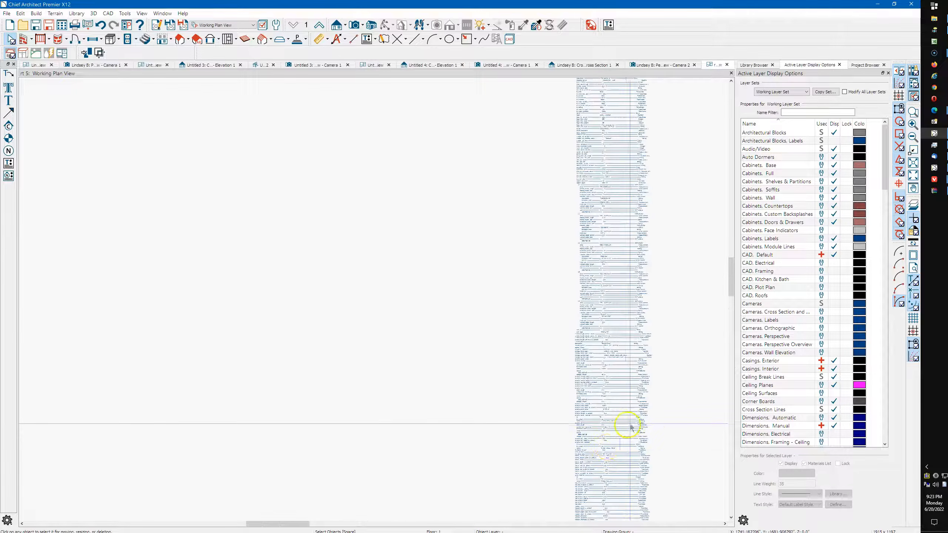
pyautogui.scroll(-2, 630, 427)
pyautogui.scroll(3, 577, 239)
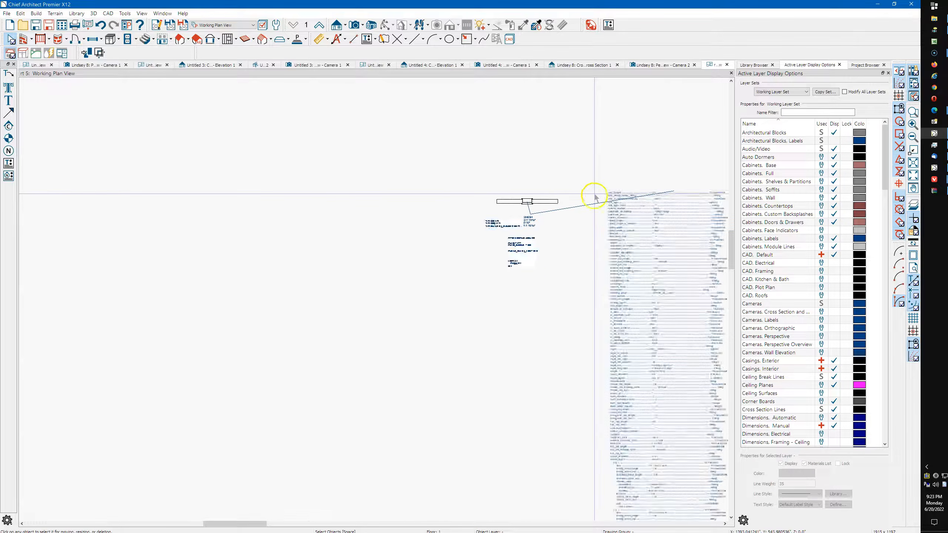
pyautogui.scroll(4, 595, 197)
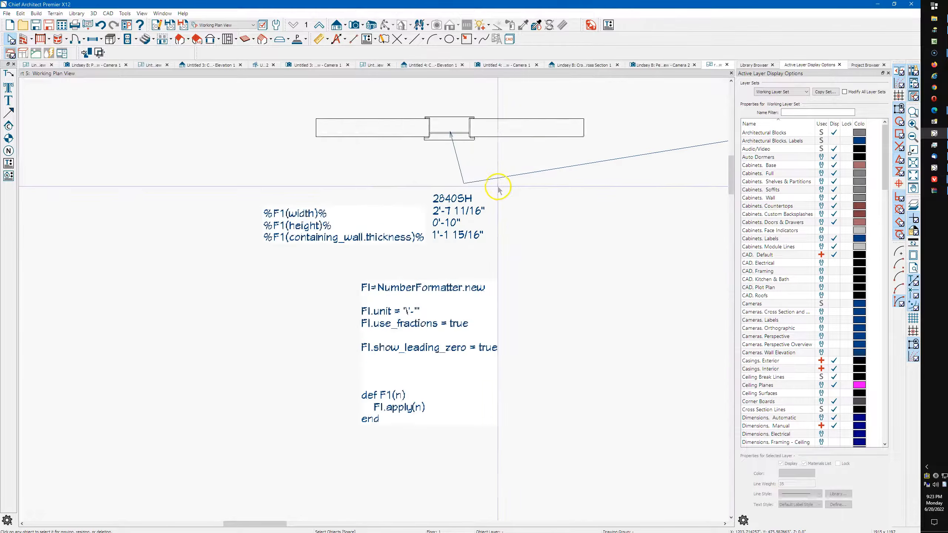
pyautogui.moveTo(491, 159); pyautogui.dragTo(476, 211, button='middle')
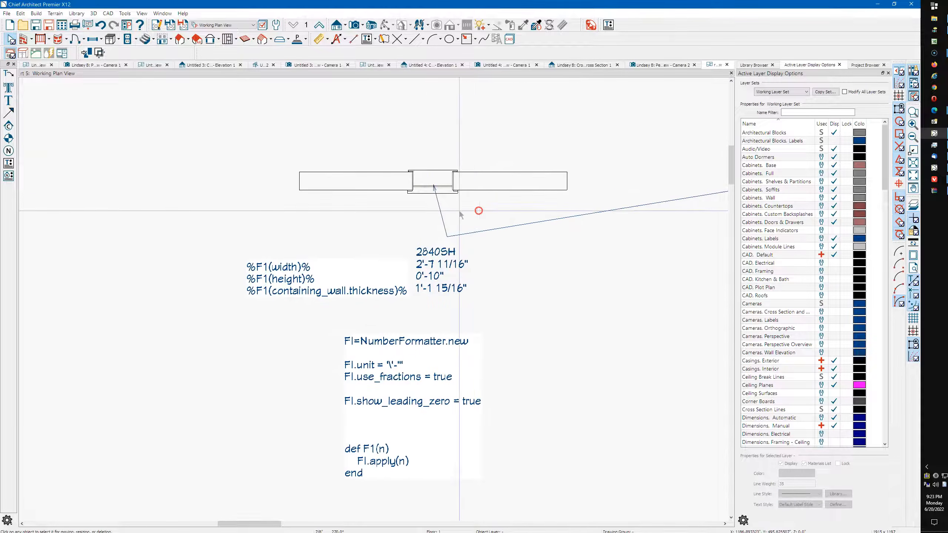
pyautogui.click(419, 177)
pyautogui.doubleClick(421, 178)
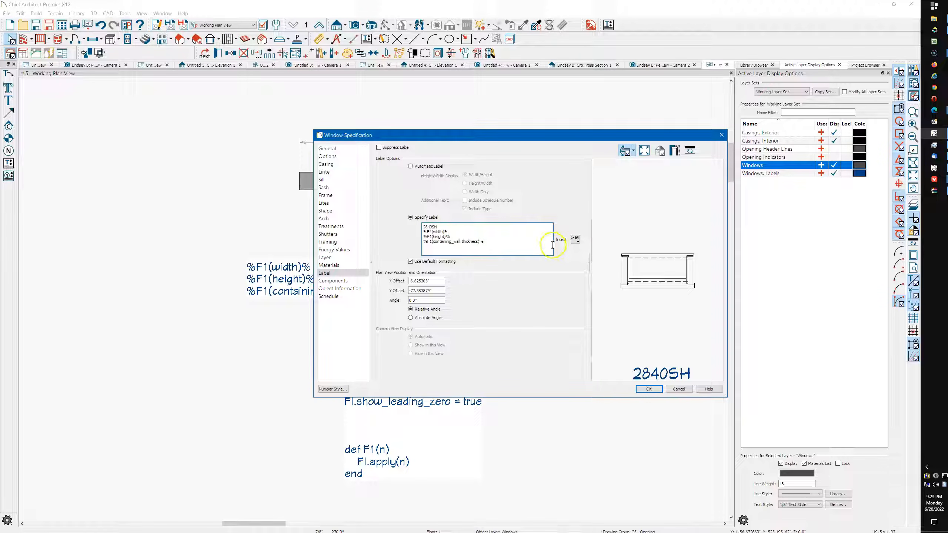
pyautogui.press('Return')
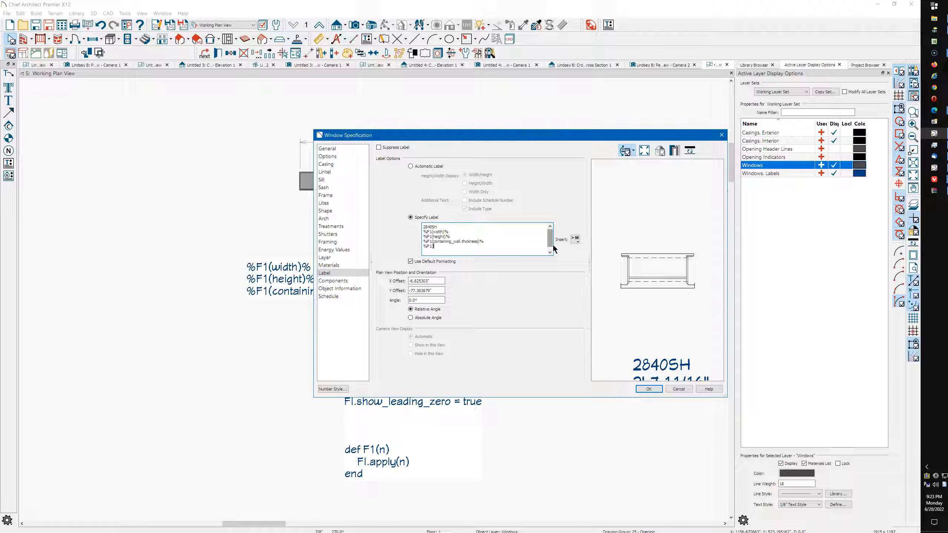
pyautogui.write('%F1(exterior_casing_width)%')
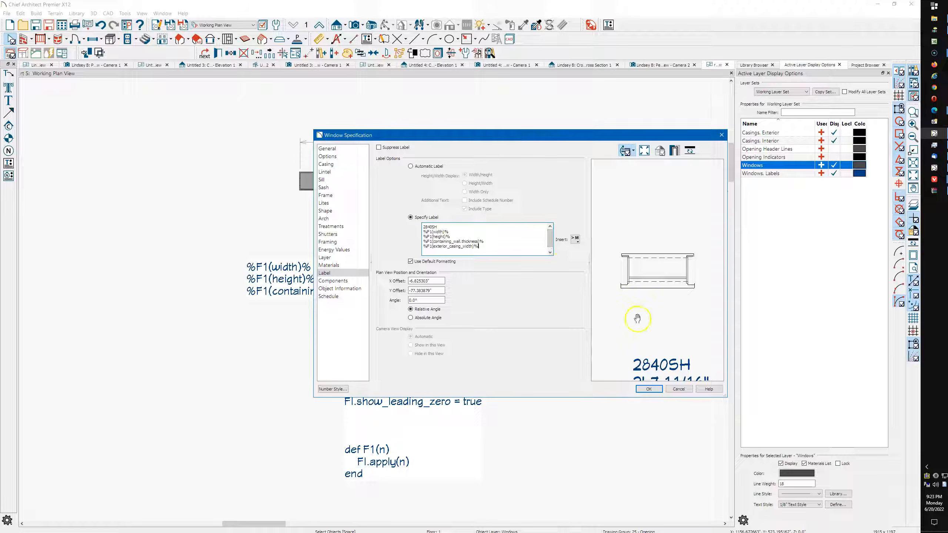
pyautogui.click(648, 389)
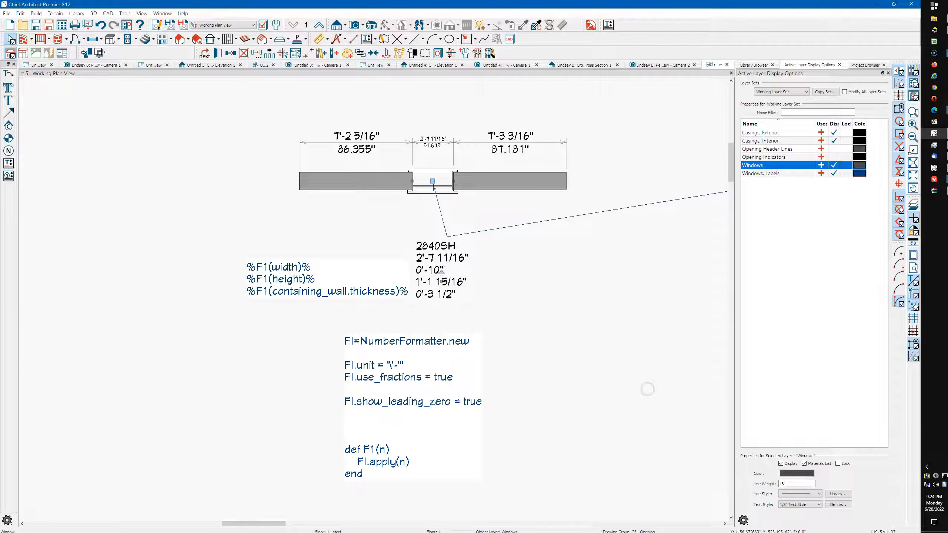
# Step: Deselect the window and compare its label's exterior casing width line with the macro text beside it
pyautogui.click(442, 306)
pyautogui.scroll(3, 440, 304)
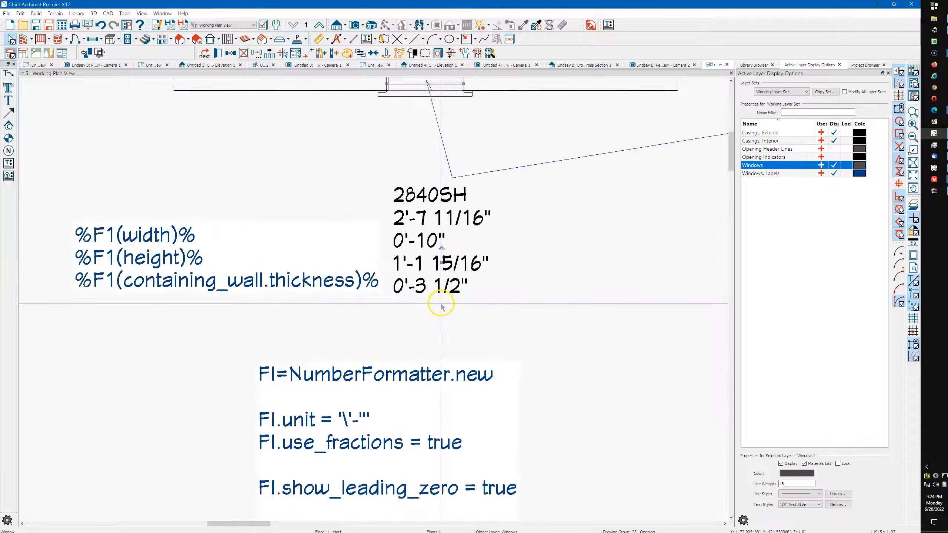
pyautogui.click(525, 301)
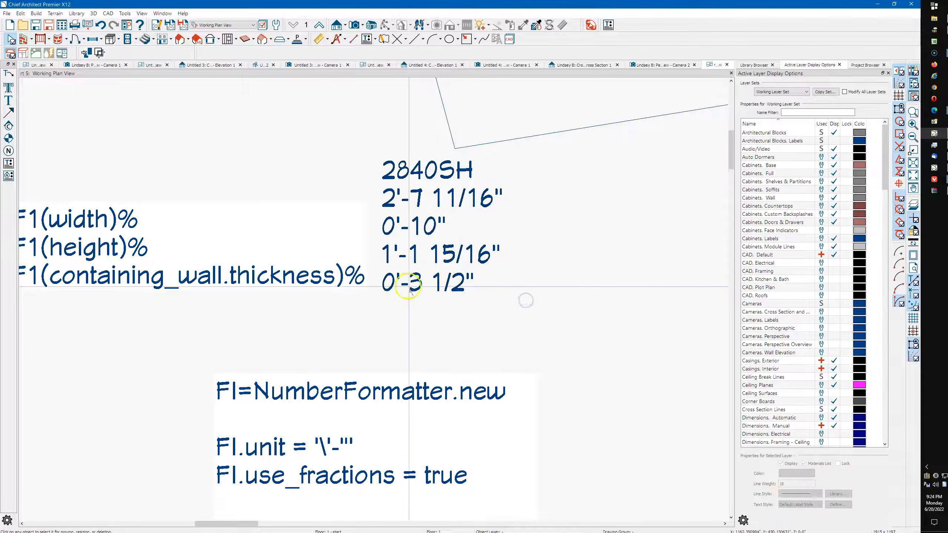
pyautogui.scroll(-2, 433, 223)
pyautogui.scroll(-3, 427, 226)
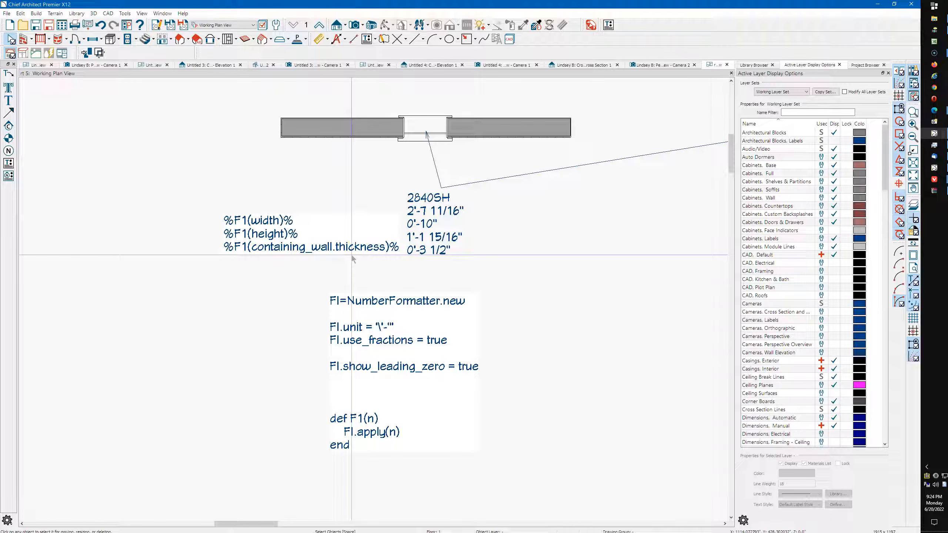
pyautogui.moveTo(334, 279); pyautogui.dragTo(341, 281, button='middle')
pyautogui.click(441, 280)
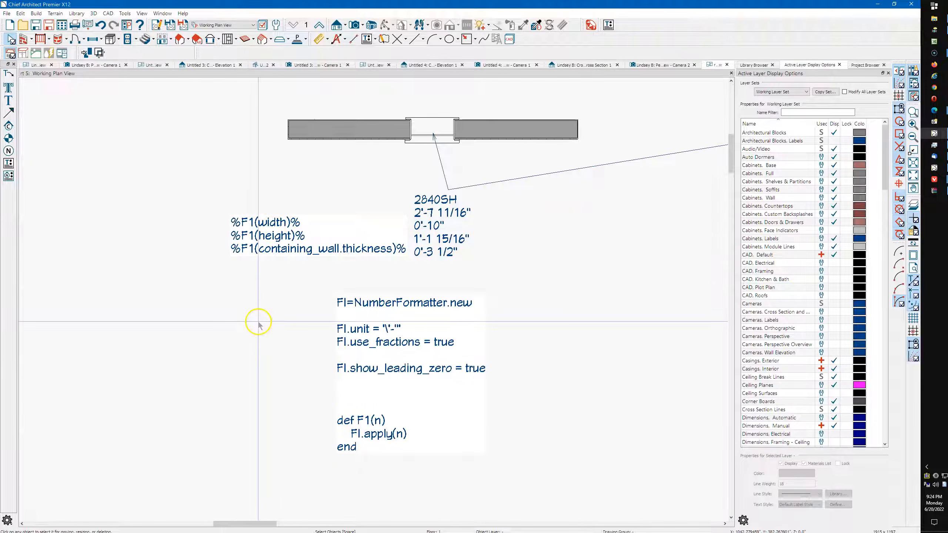
# Step: Review the window's property list around the containing_wall attributes and their value types, then return to the label and macro text
pyautogui.scroll(-1, 232, 278)
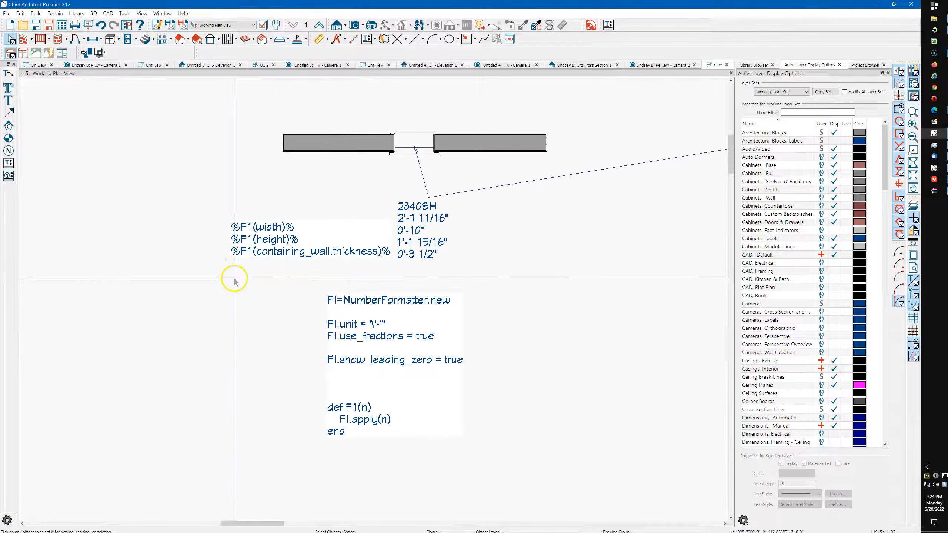
pyautogui.moveTo(327, 324)
pyautogui.mouseDown(button='middle')
pyautogui.moveTo(294, 301)
pyautogui.moveTo(149, 277)
pyautogui.mouseUp(button='middle')
pyautogui.scroll(-1, 333, 287)
pyautogui.scroll(-3, 379, 299)
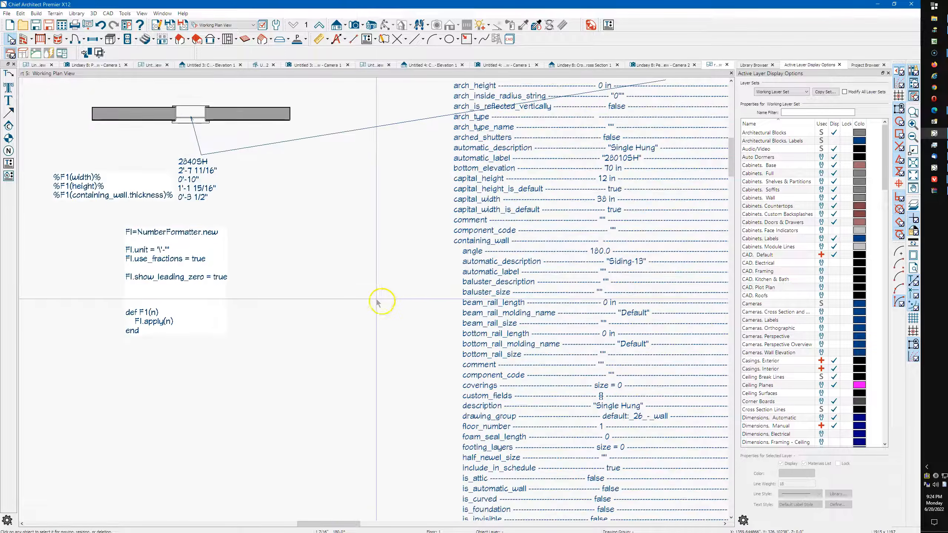
pyautogui.moveTo(378, 296); pyautogui.dragTo(332, 285, button='middle')
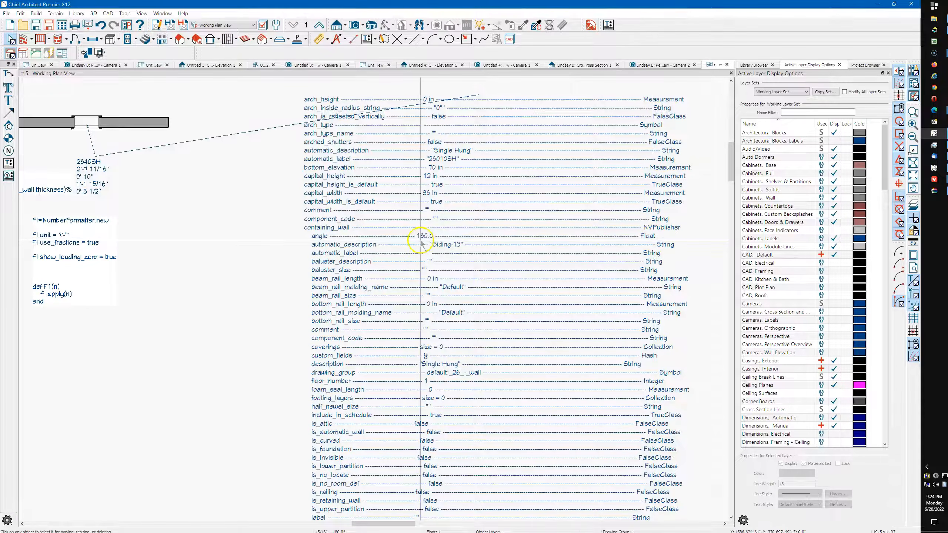
pyautogui.scroll(-3, 588, 280)
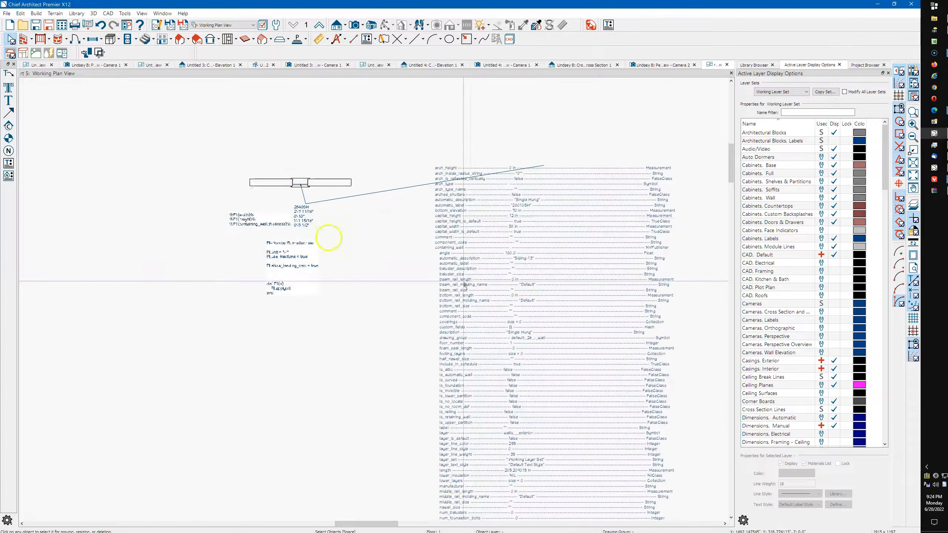
pyautogui.scroll(5, 207, 202)
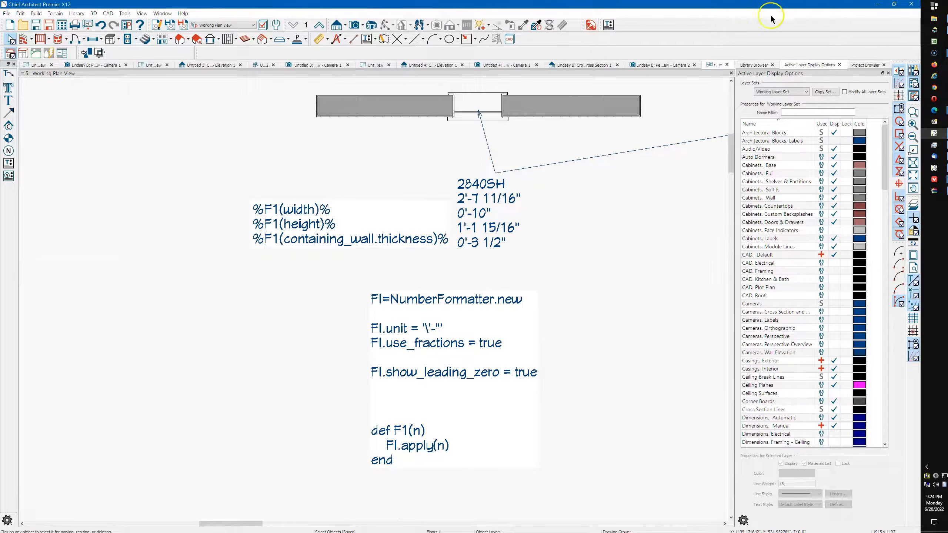
# Step: Switch to the Vivaldi browser and find the post with the ft_in_height.json, ft_in_length.json and ft_in_width.json attachments in the "Length in x'-x"" thread
pyautogui.click(878, 5)
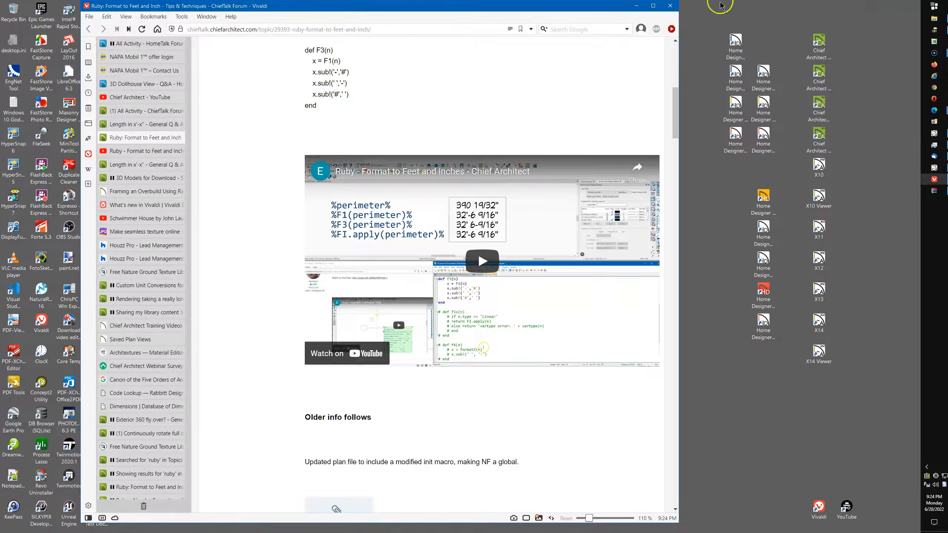
pyautogui.click(133, 125)
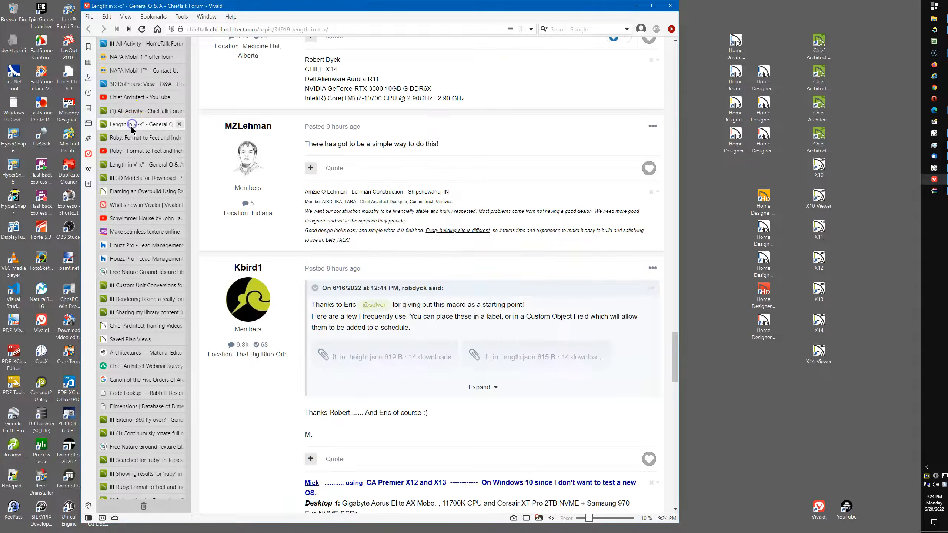
pyautogui.scroll(15, 303, 264)
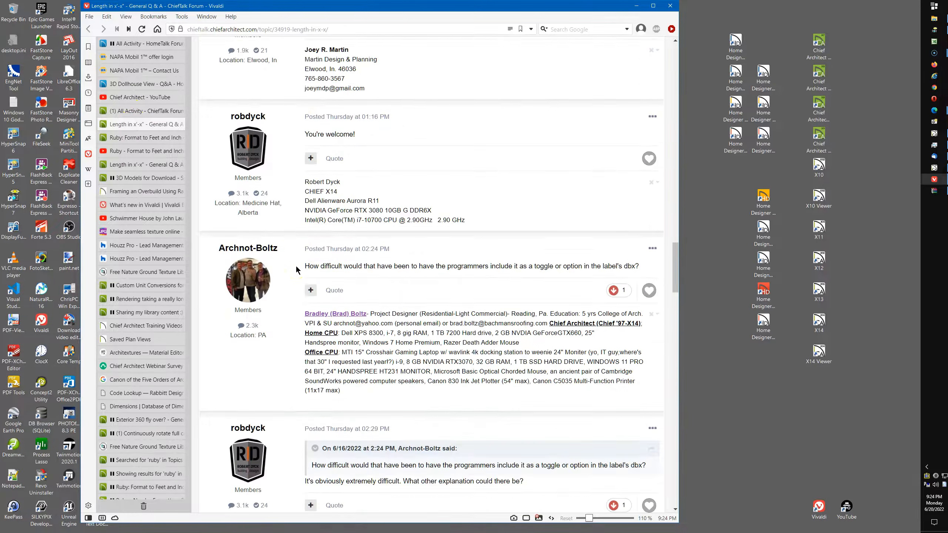
pyautogui.scroll(10, 296, 269)
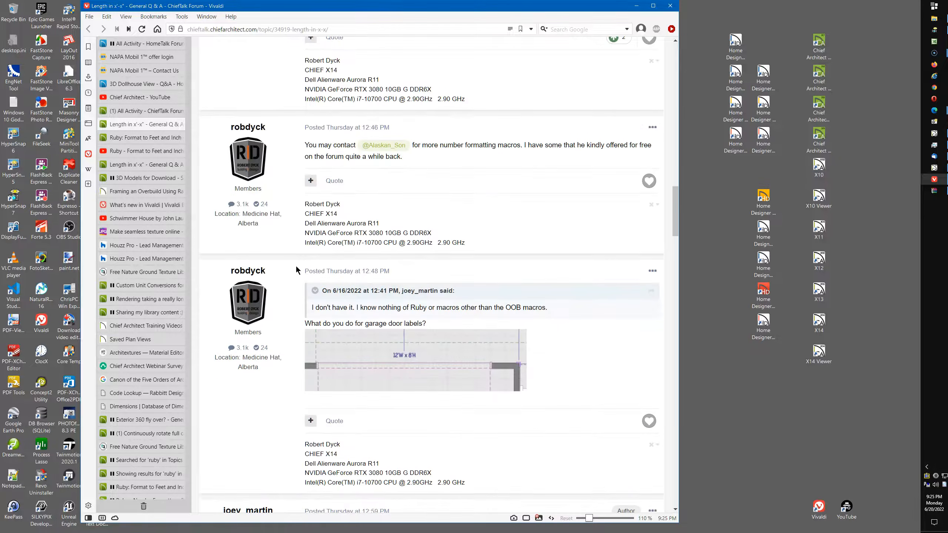
pyautogui.scroll(3, 296, 269)
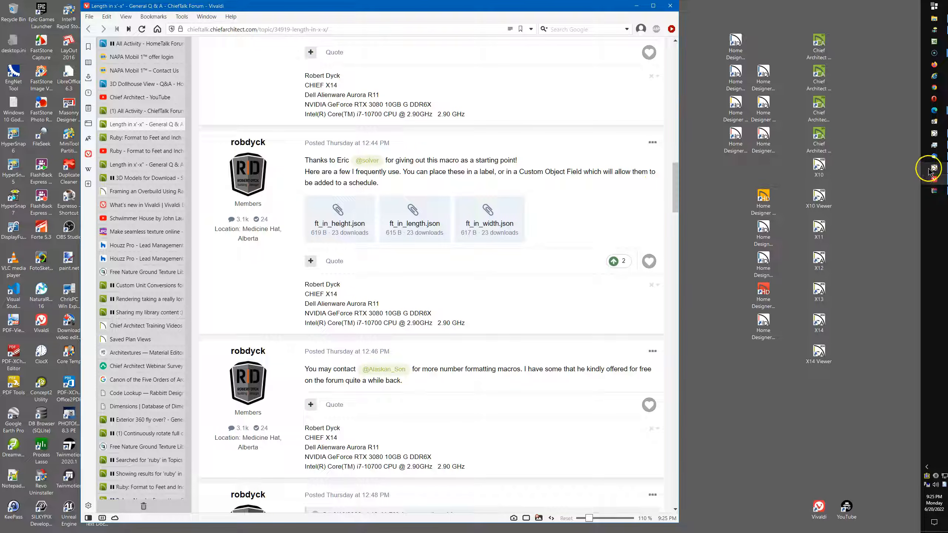
# Step: Switch back to Chief Architect Premier X12 and review the NumberFormatter code and F1 macros beside the window label
pyautogui.moveTo(932, 171)
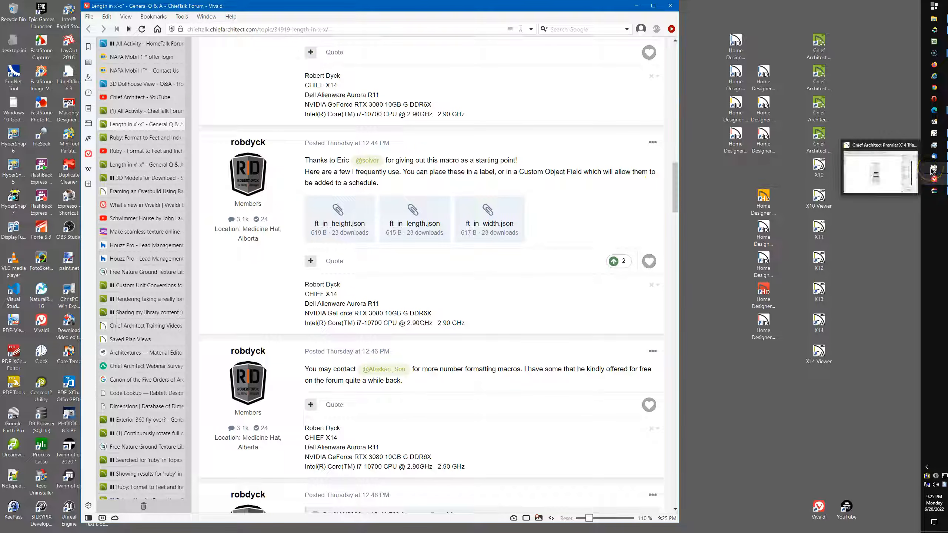
pyautogui.click(931, 135)
pyautogui.moveTo(302, 154); pyautogui.dragTo(206, 164, button='middle')
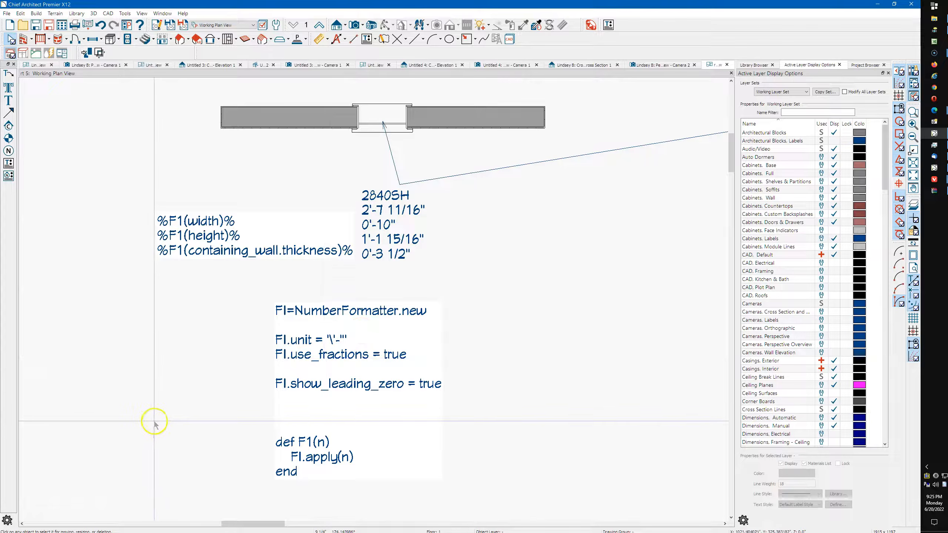
pyautogui.moveTo(156, 458); pyautogui.dragTo(169, 439, button='middle')
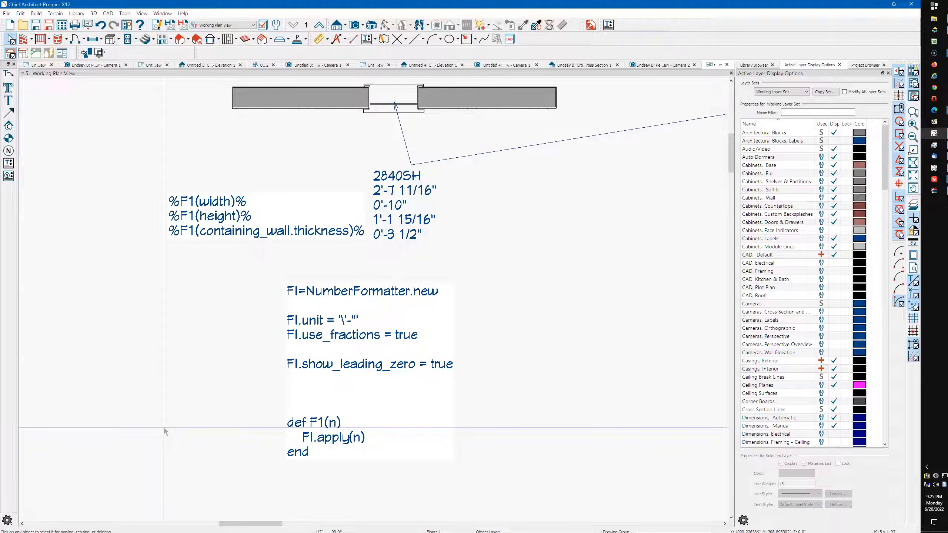
pyautogui.moveTo(228, 387); pyautogui.dragTo(268, 370, button='middle')
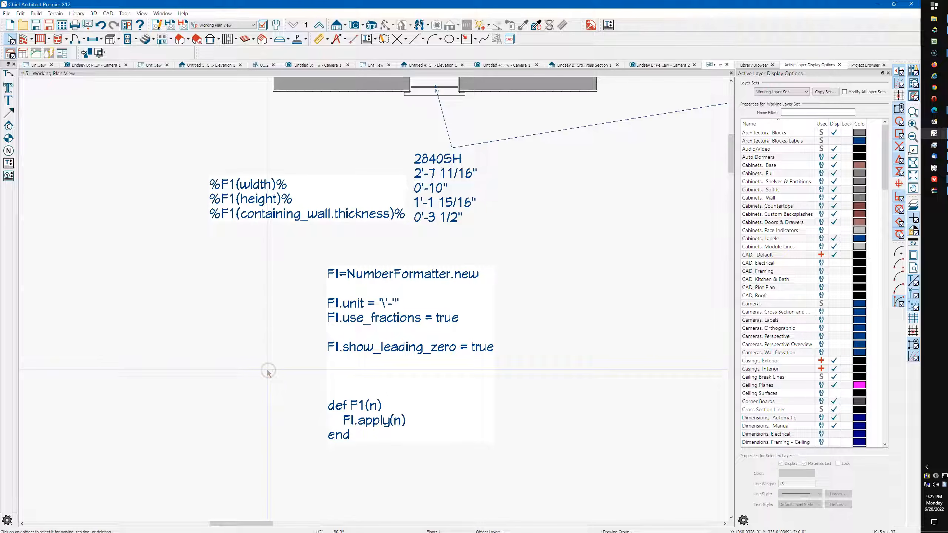